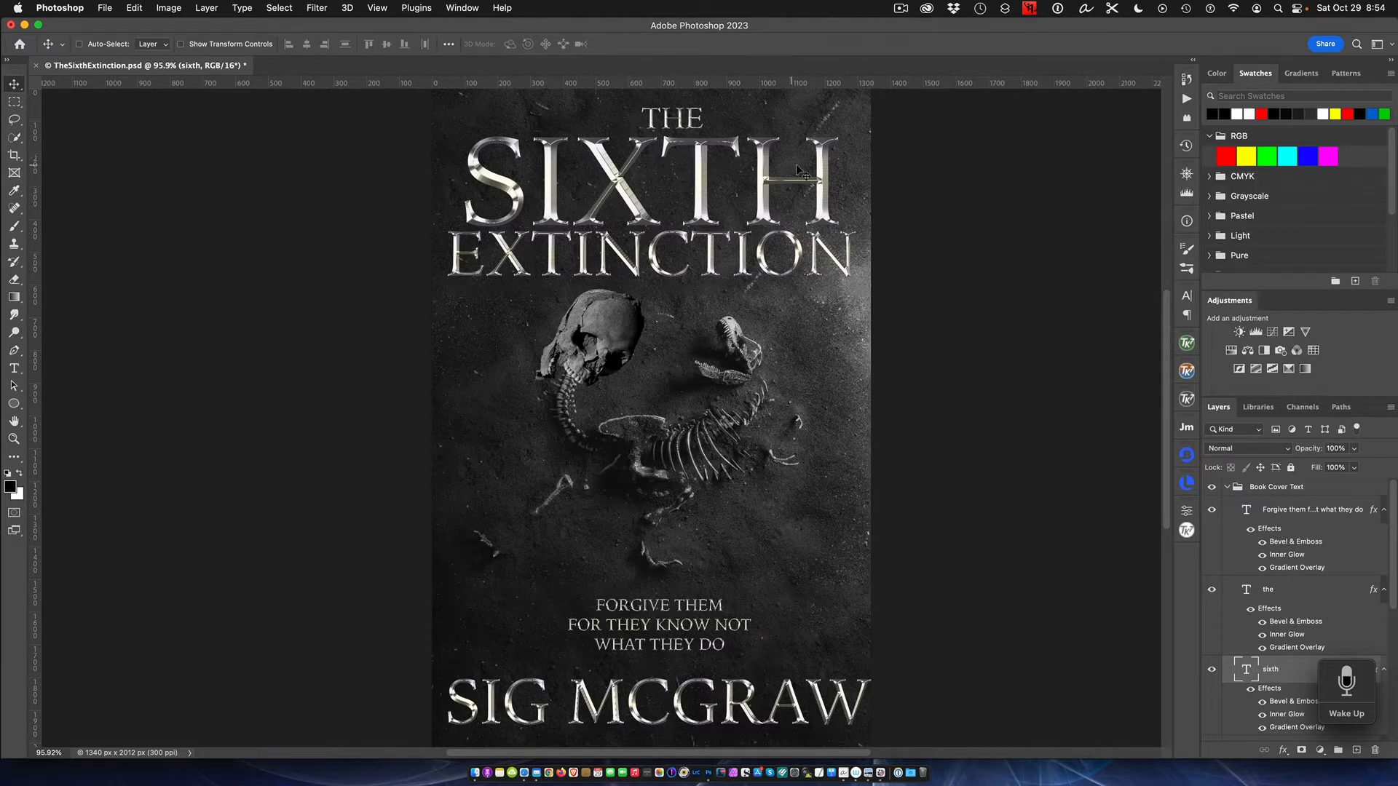
Step: Hide the layer effects of the "sixth" text on the book cover and examine its plain white lettering up close
scroll(878, 233, up, 5)
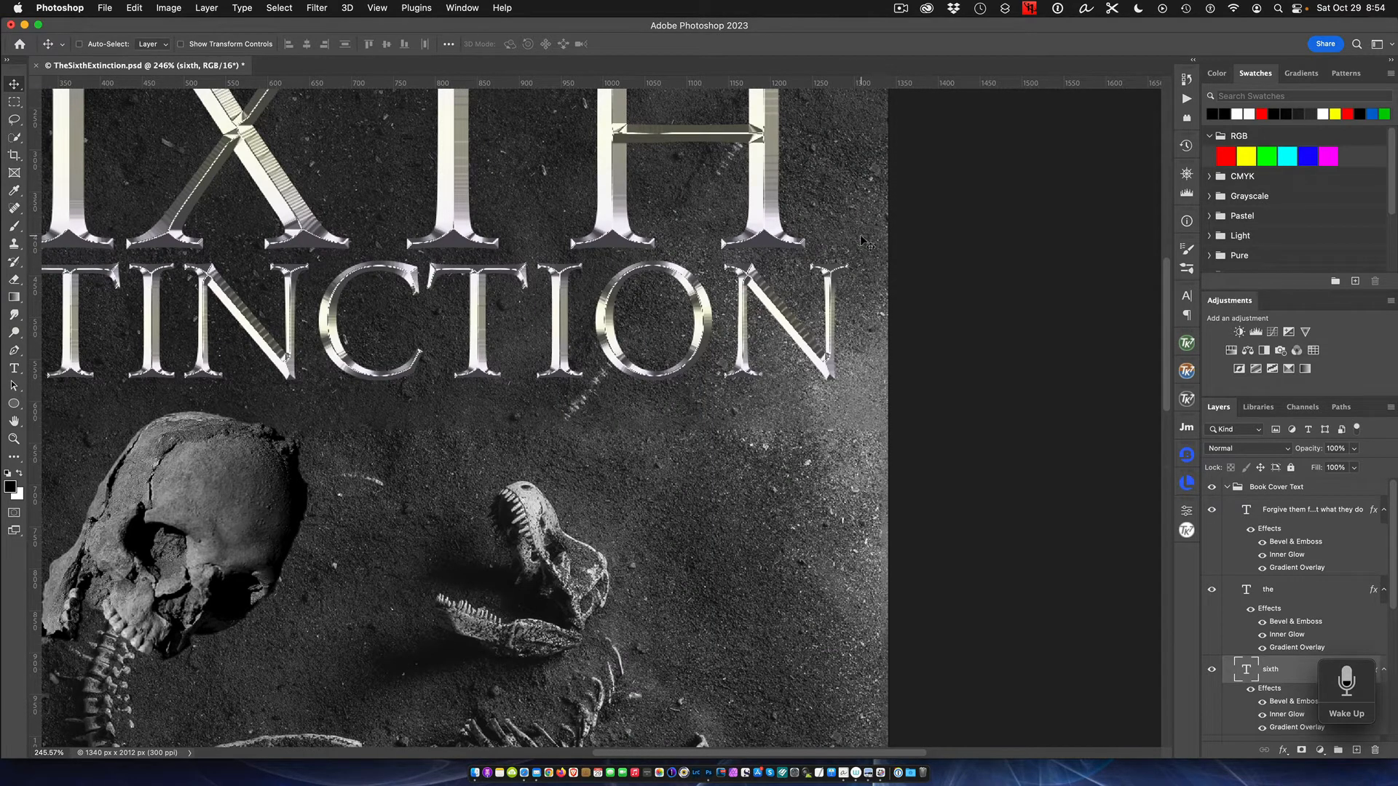
scroll(860, 236, down, 5)
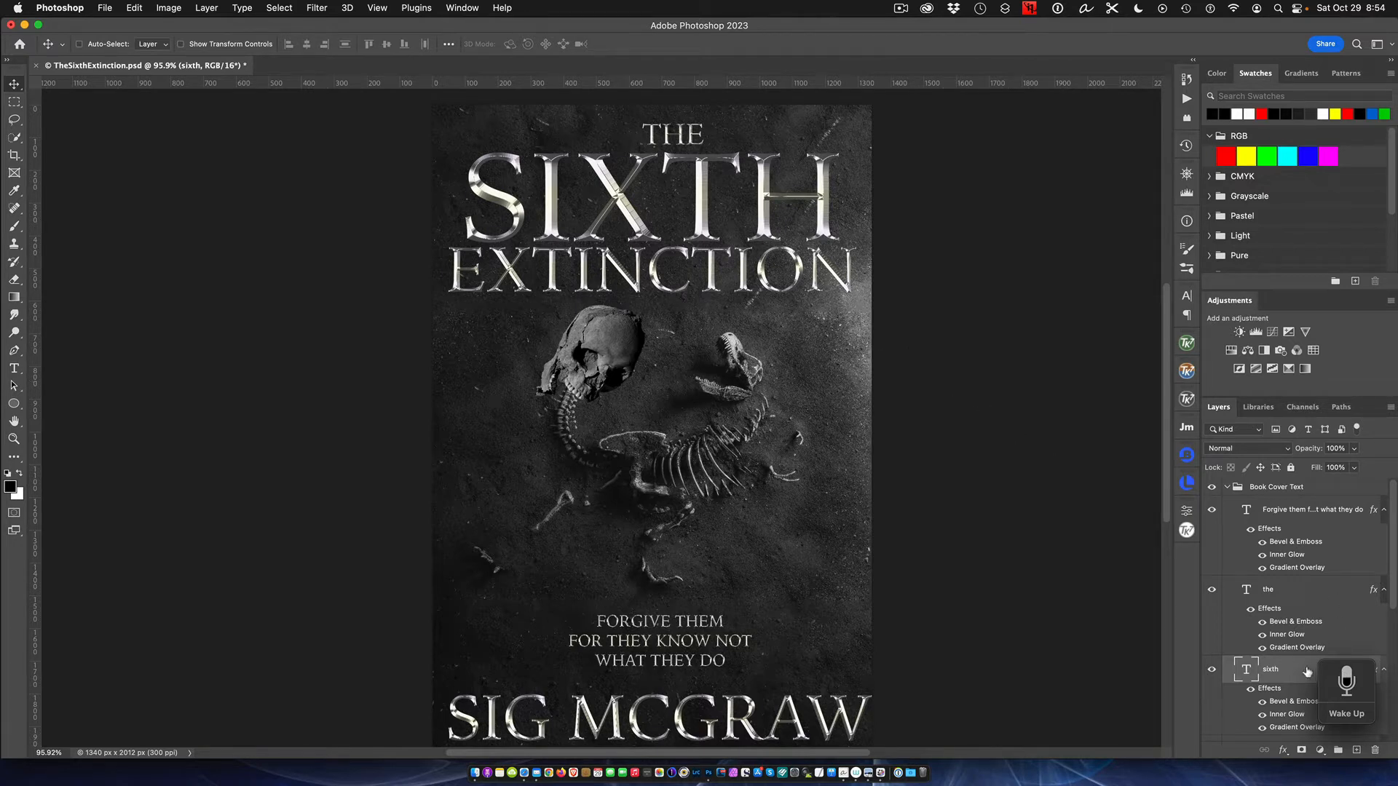
click(1250, 690)
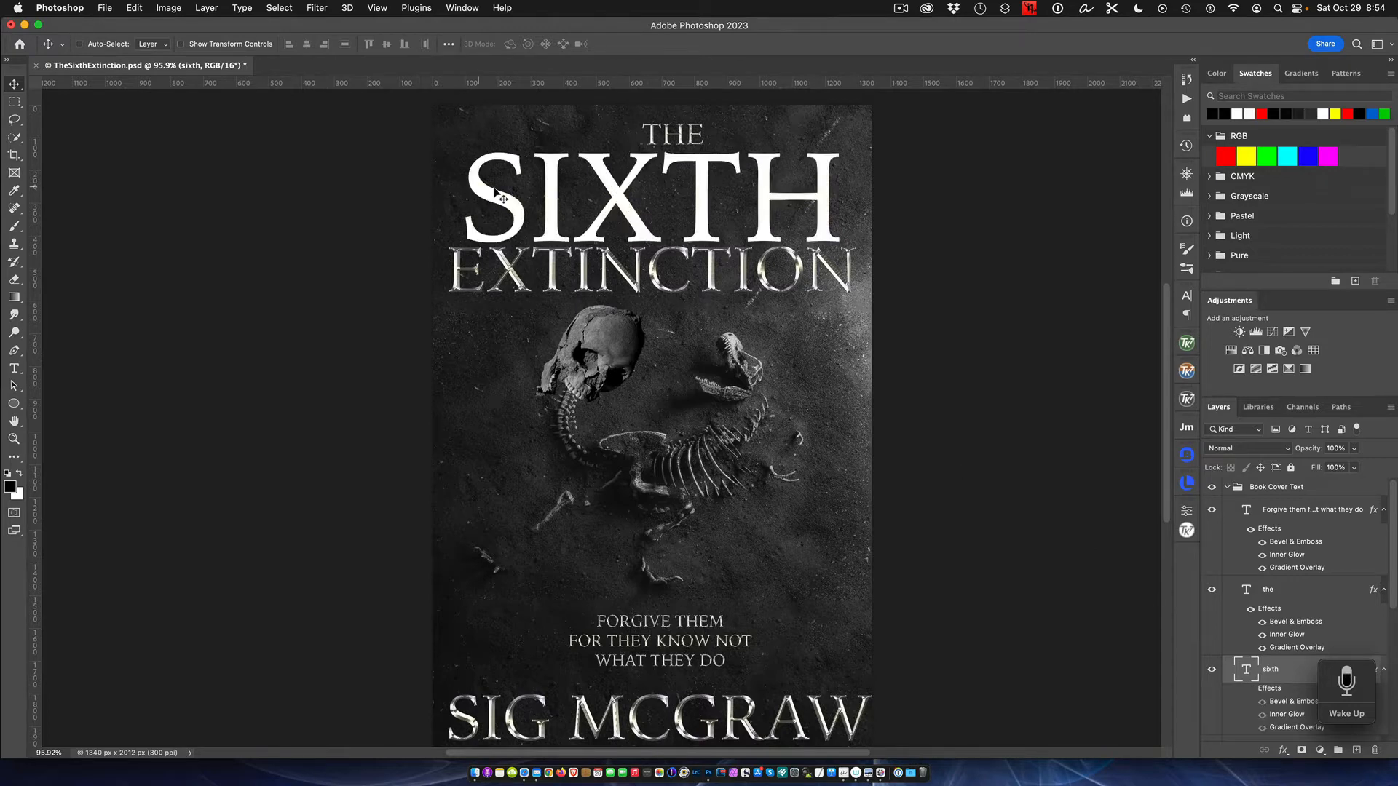
scroll(787, 212, up, 5)
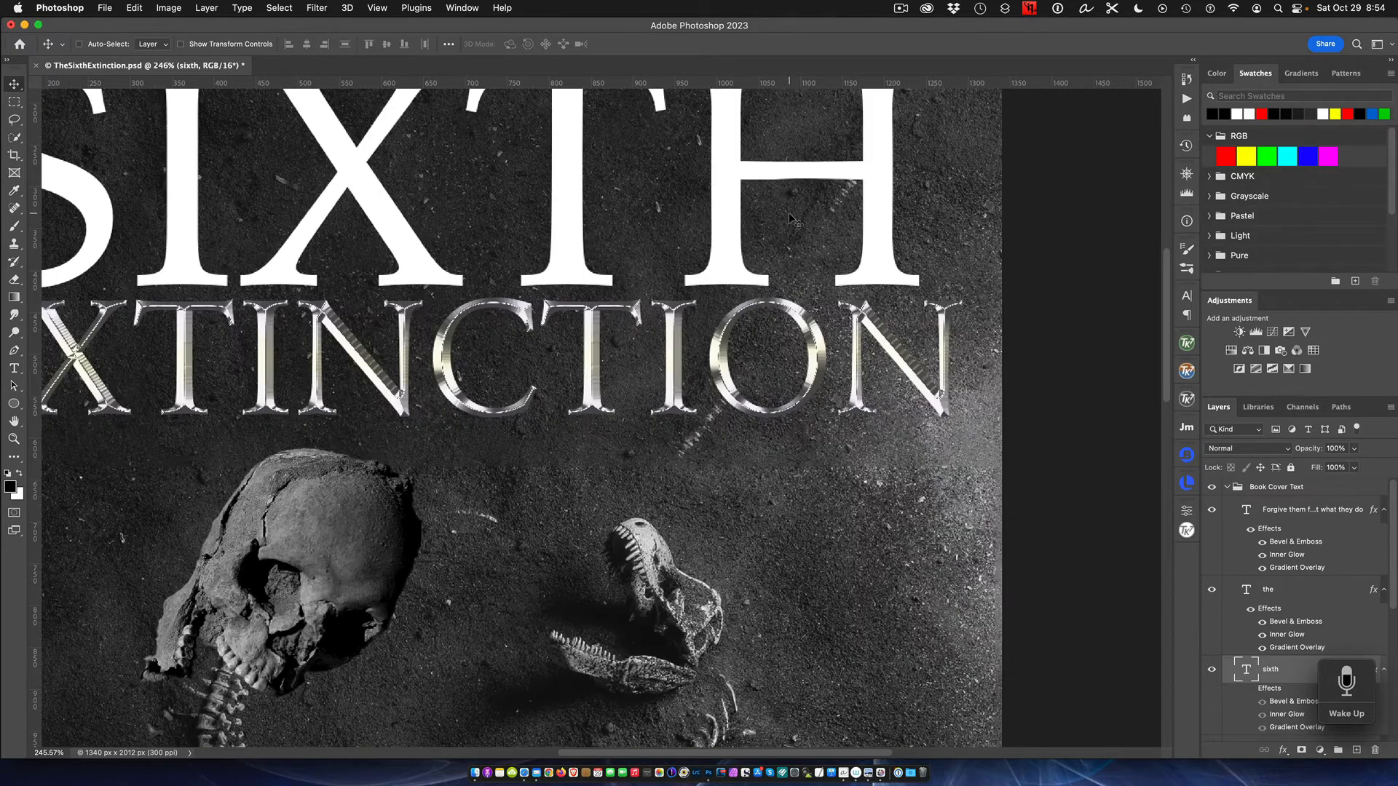
scroll(791, 217, down, 3)
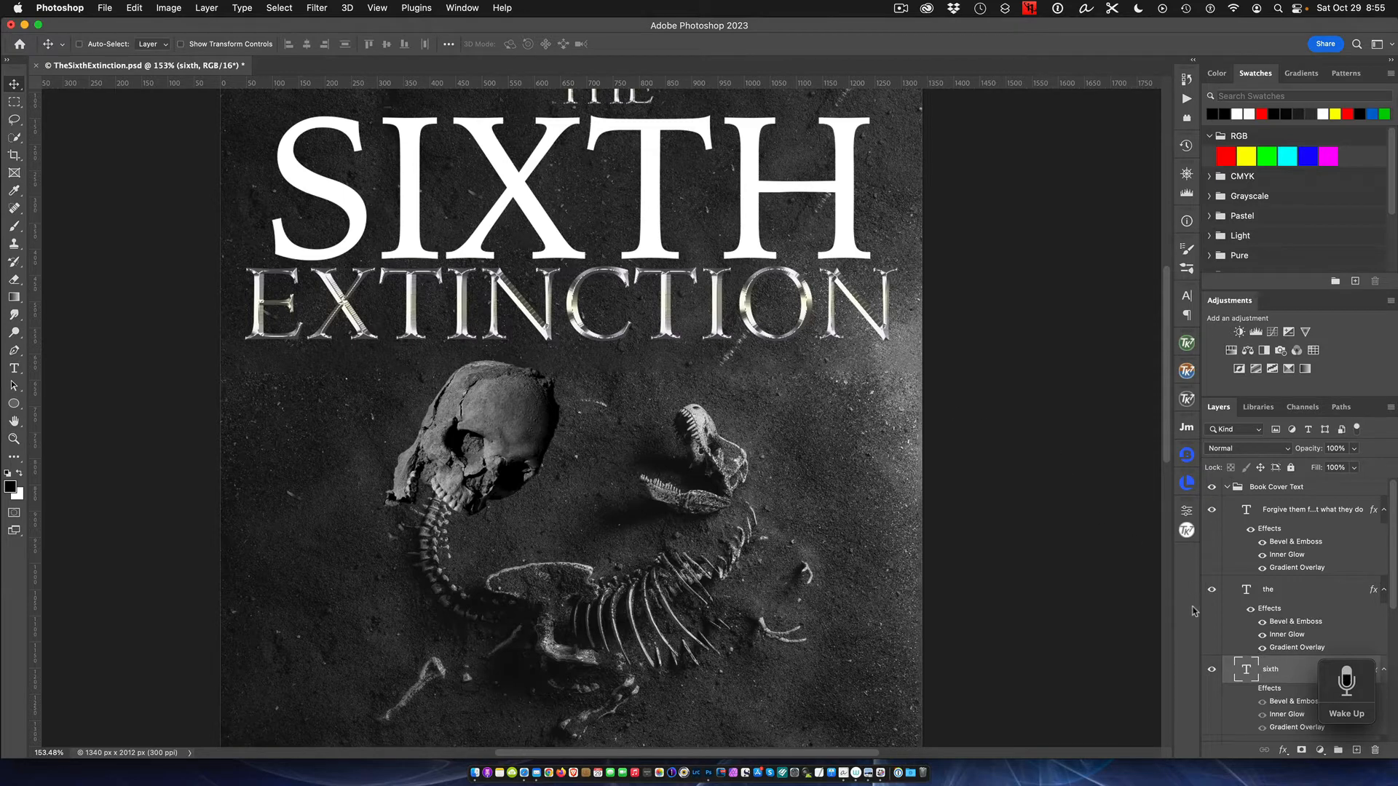
Step: View the "sixth" layer's blending options, show its effects again and examine the chrome title on the whole cover
double_click(1245, 692)
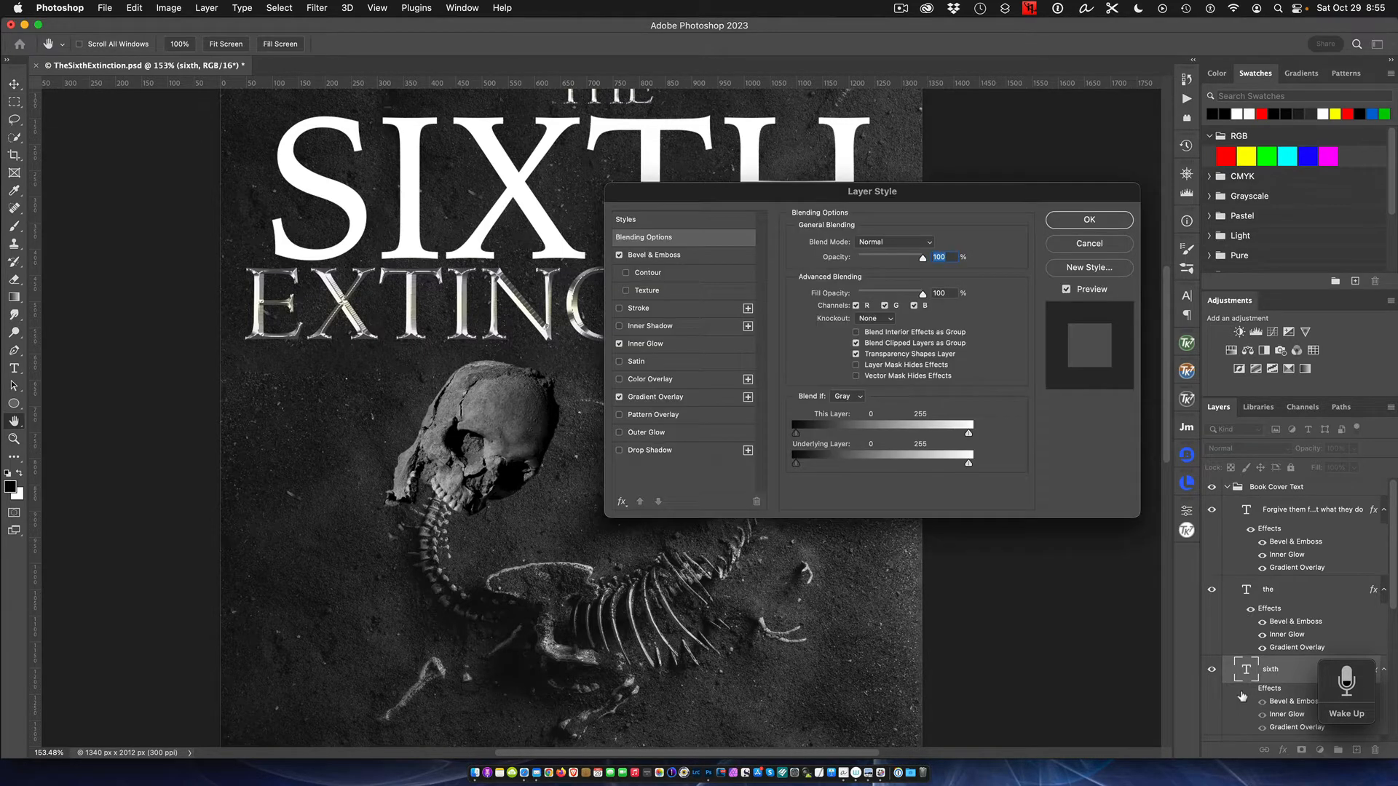
click(1092, 224)
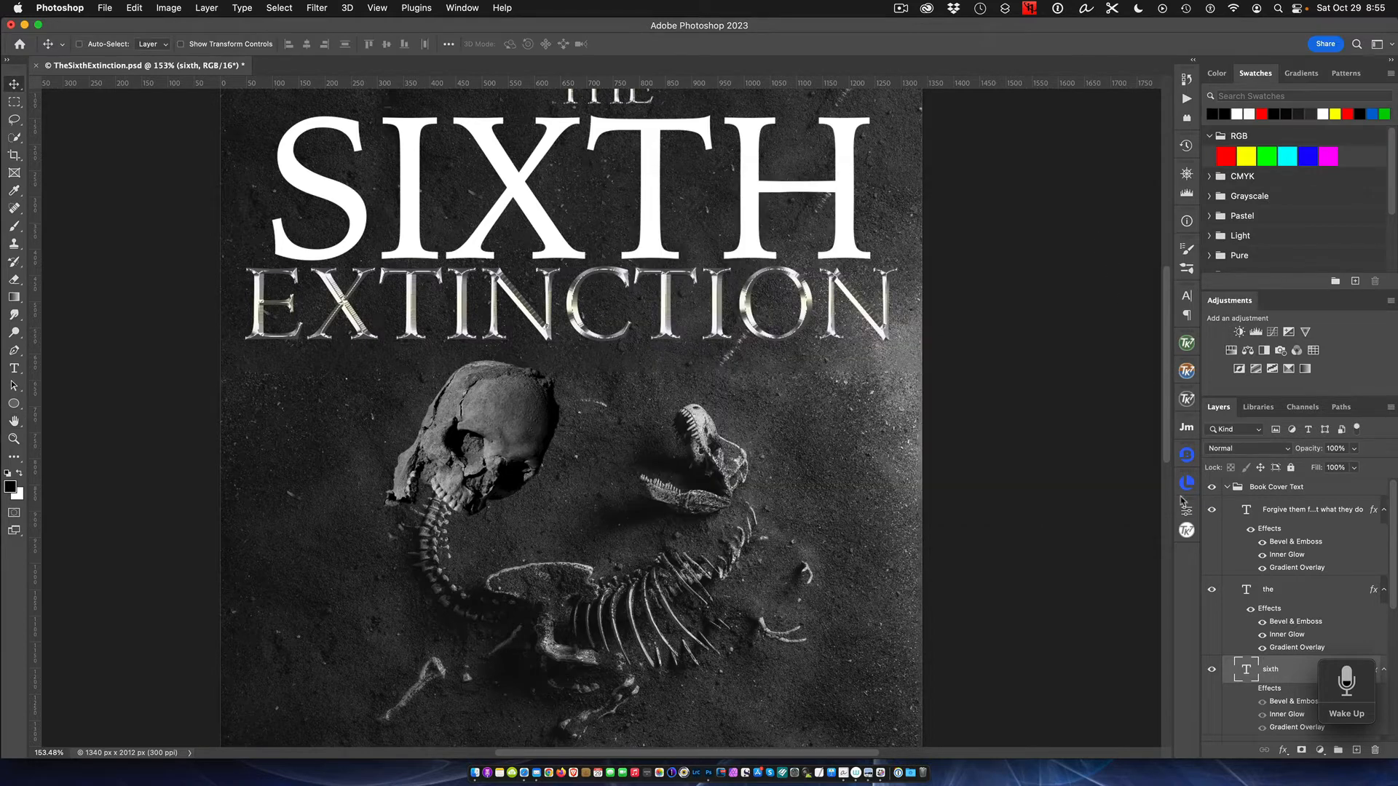
scroll(1229, 673, down, 2)
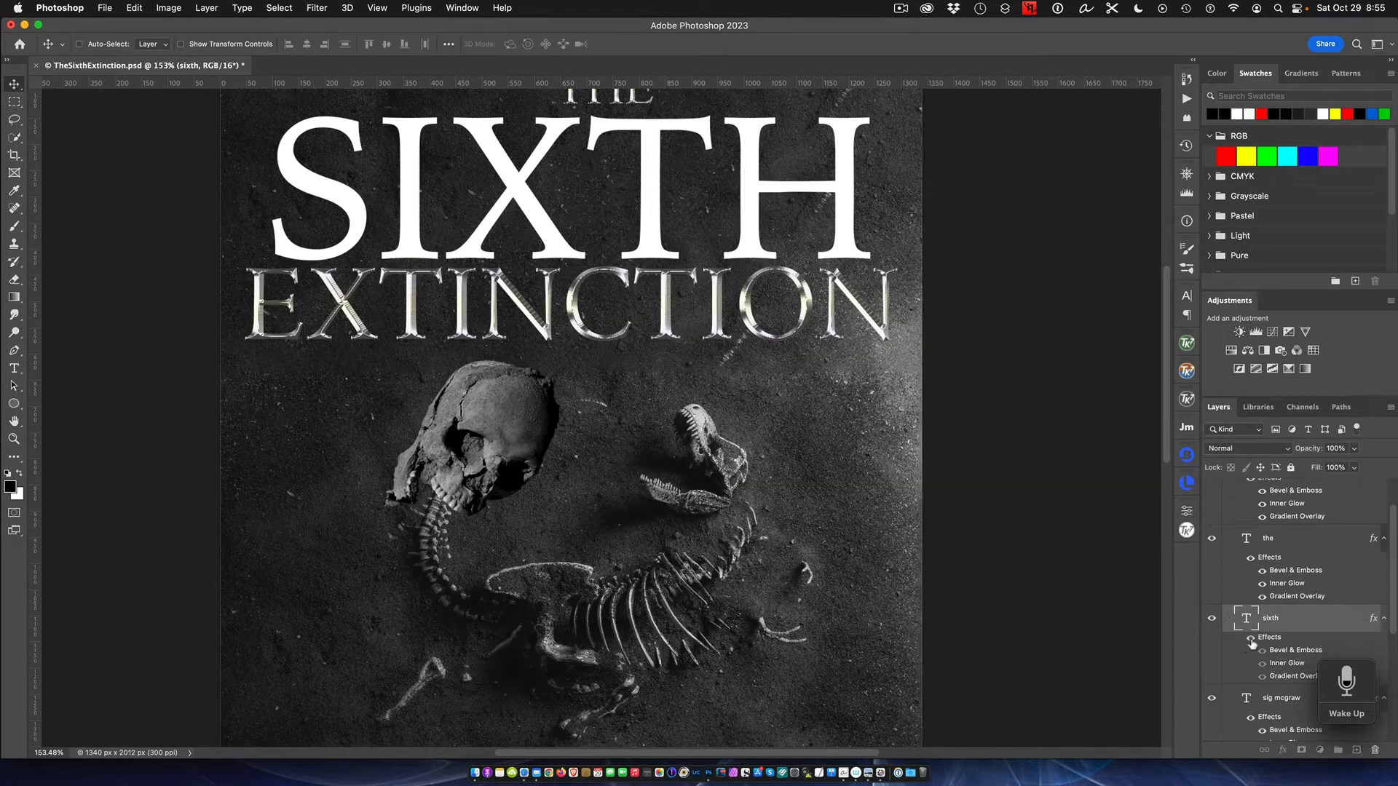
click(1250, 637)
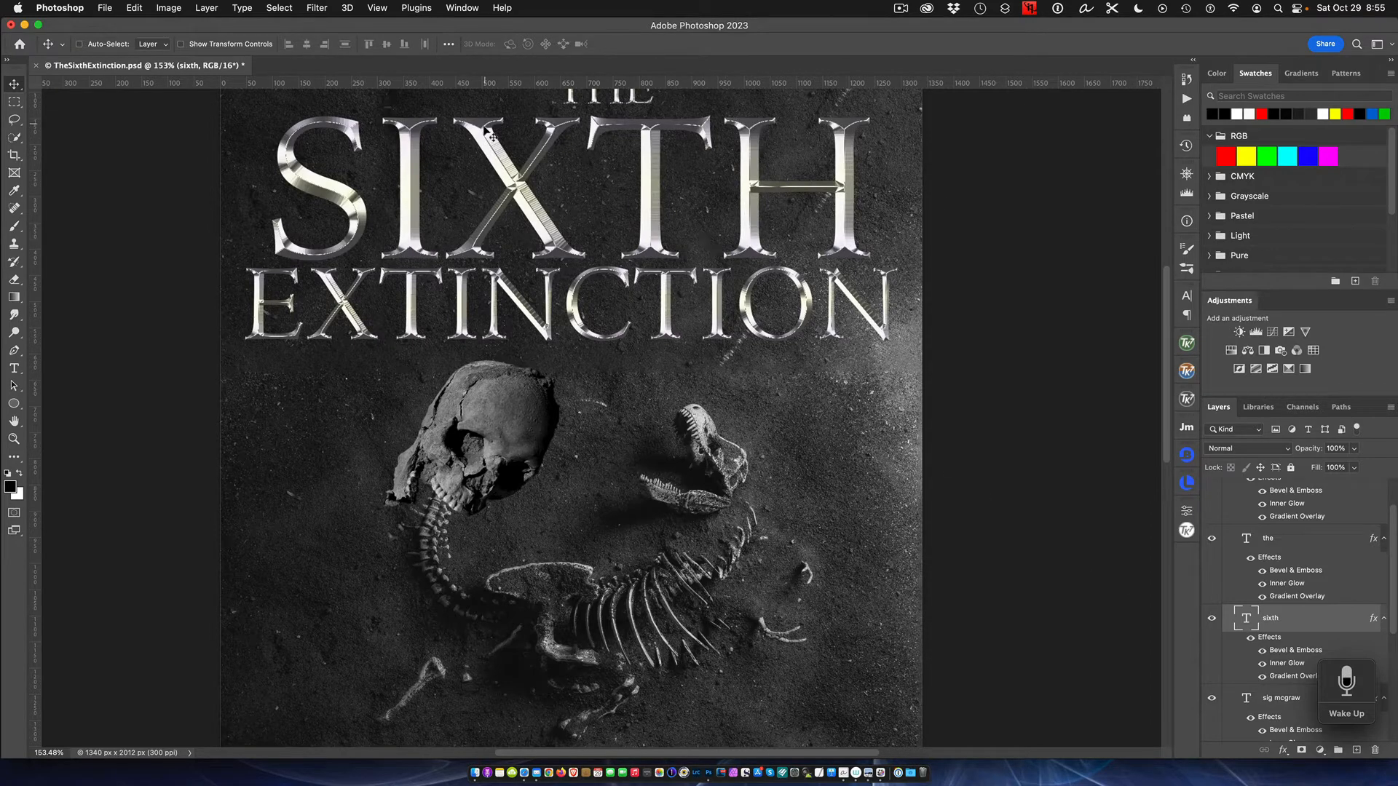
scroll(862, 363, down, 3)
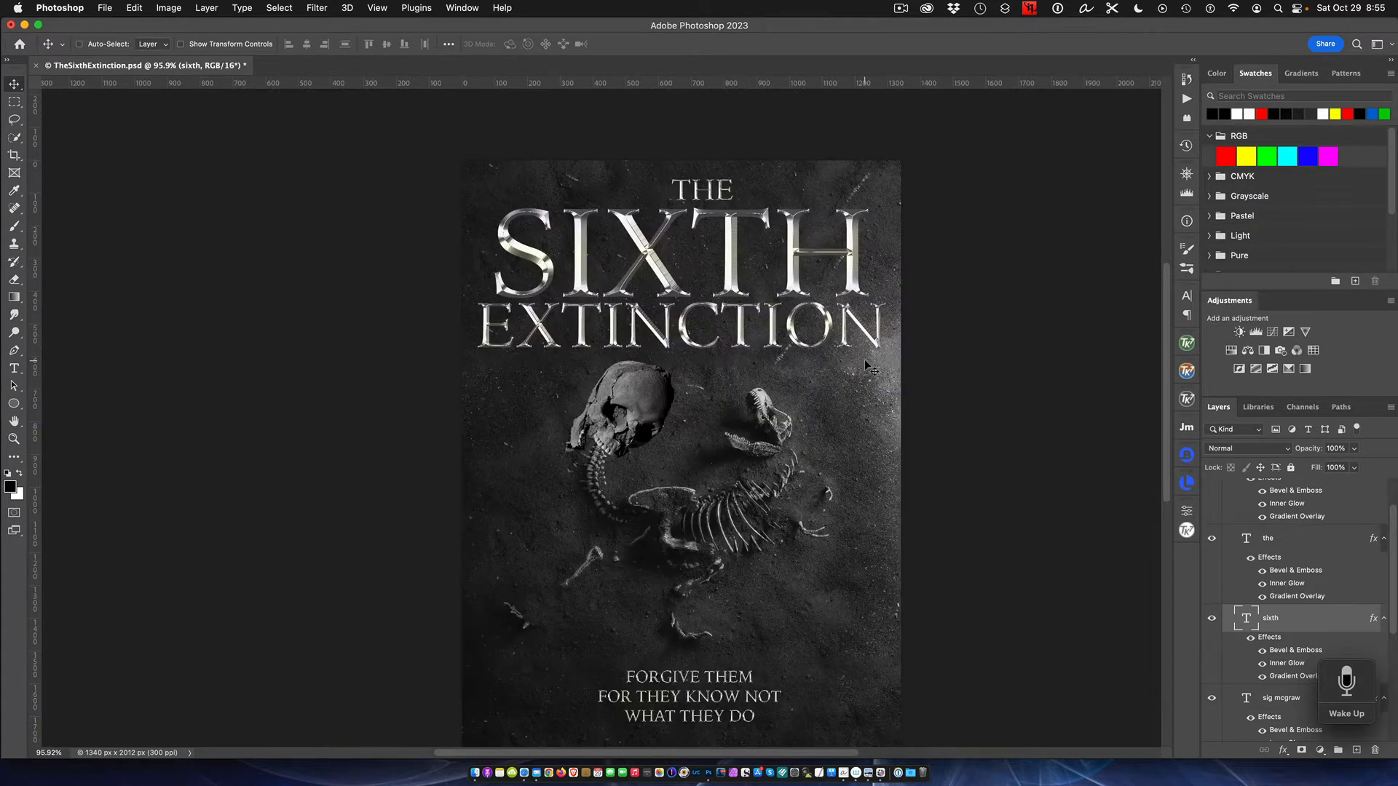
scroll(870, 368, down, 3)
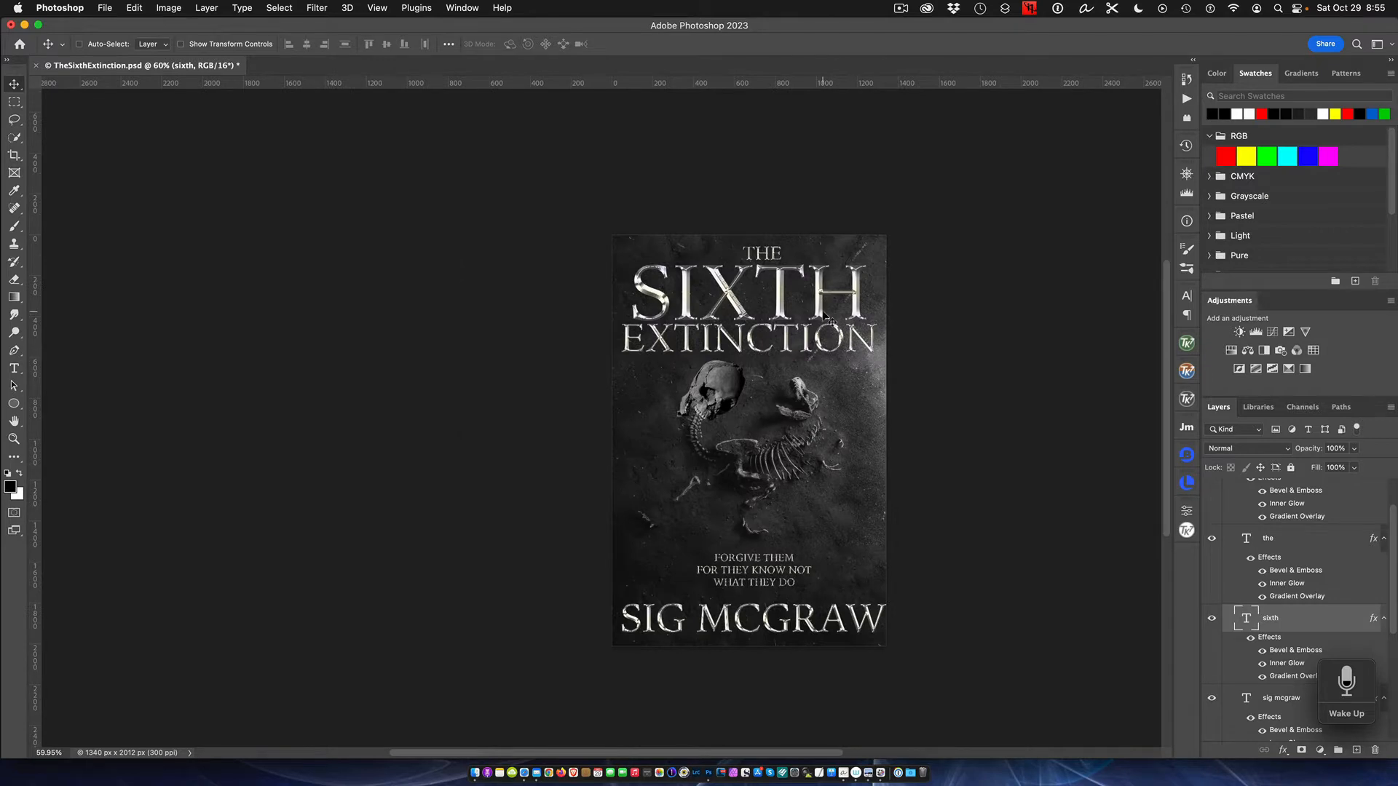
scroll(822, 314, up, 3)
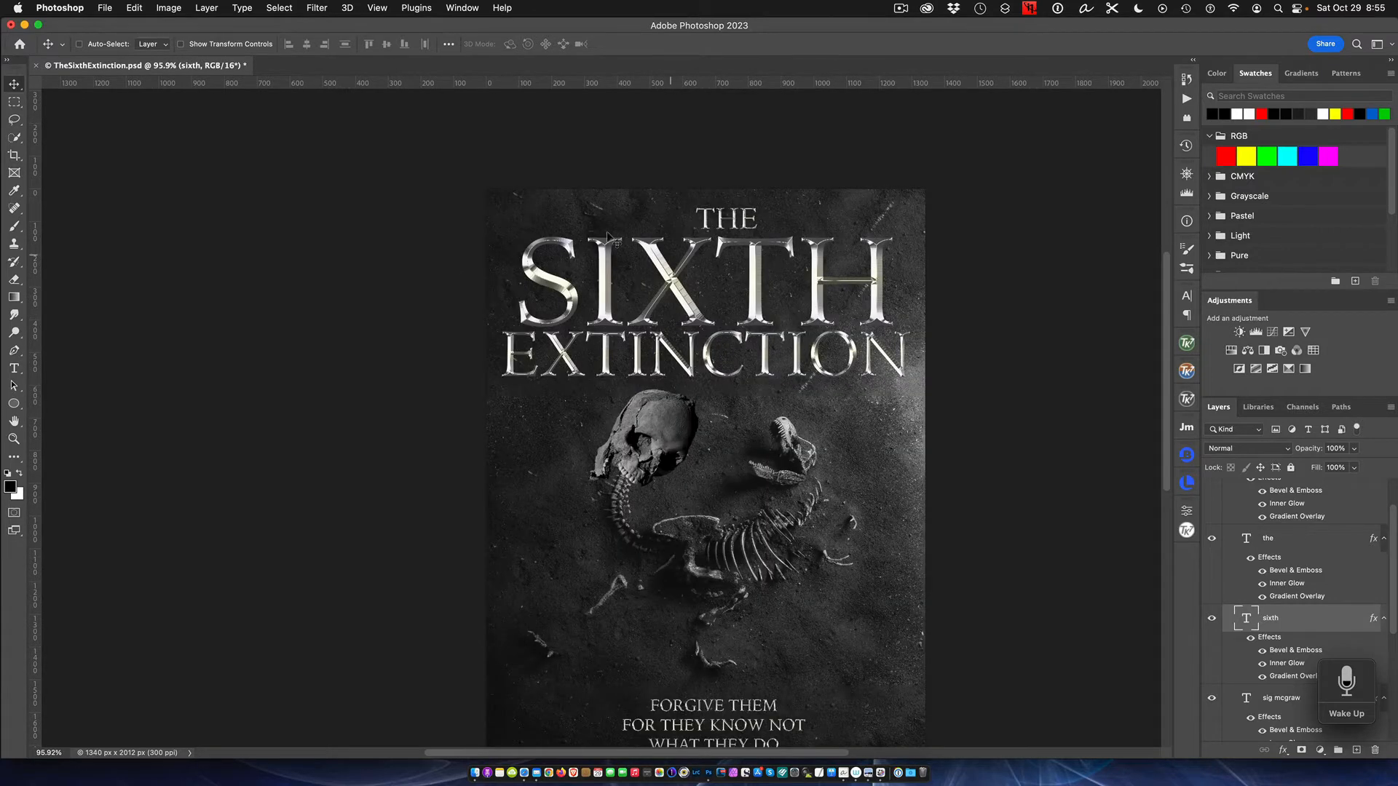
Step: Create a new 3000 x 3000 pixel RGB document at 300 pixels/inch with black background contents
click(113, 9)
click(119, 26)
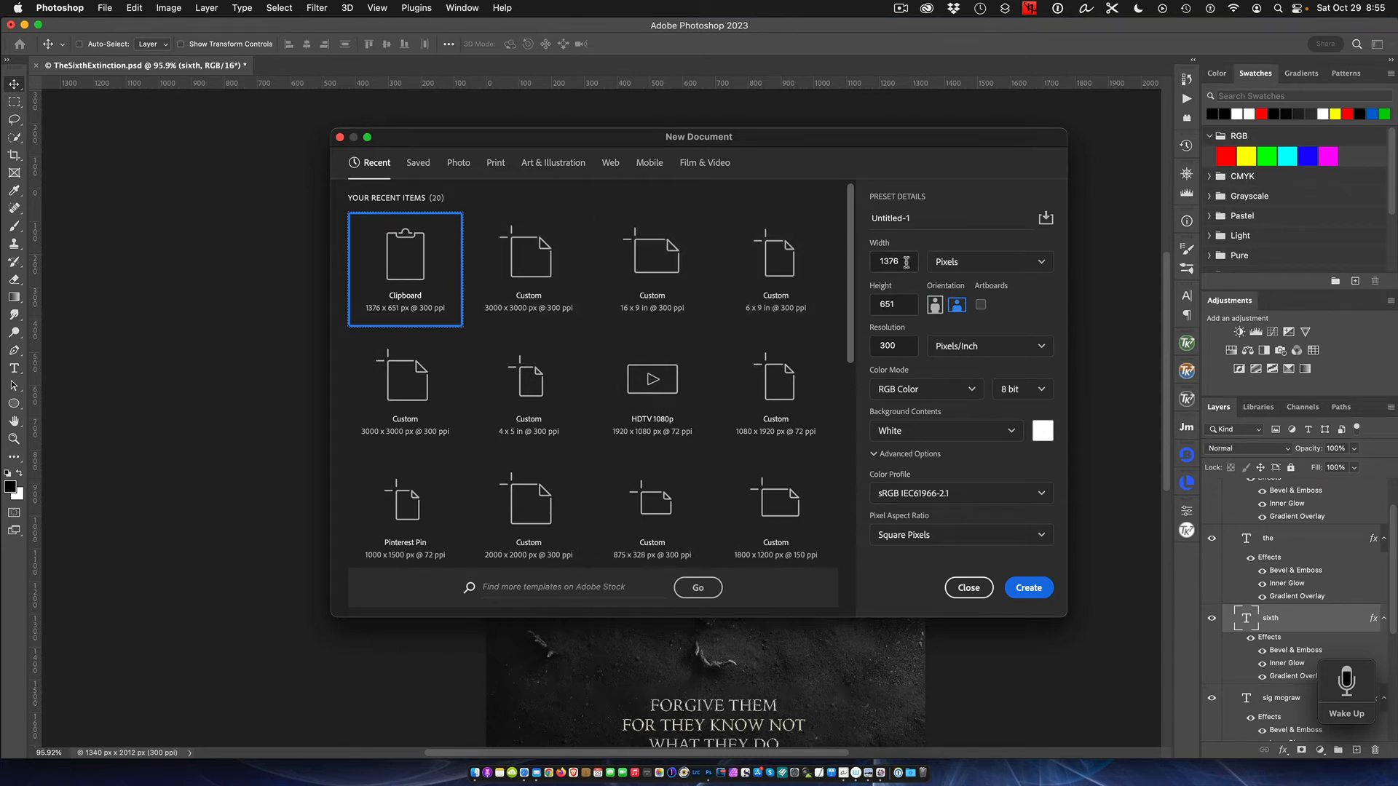
double_click(906, 262)
text(3000)
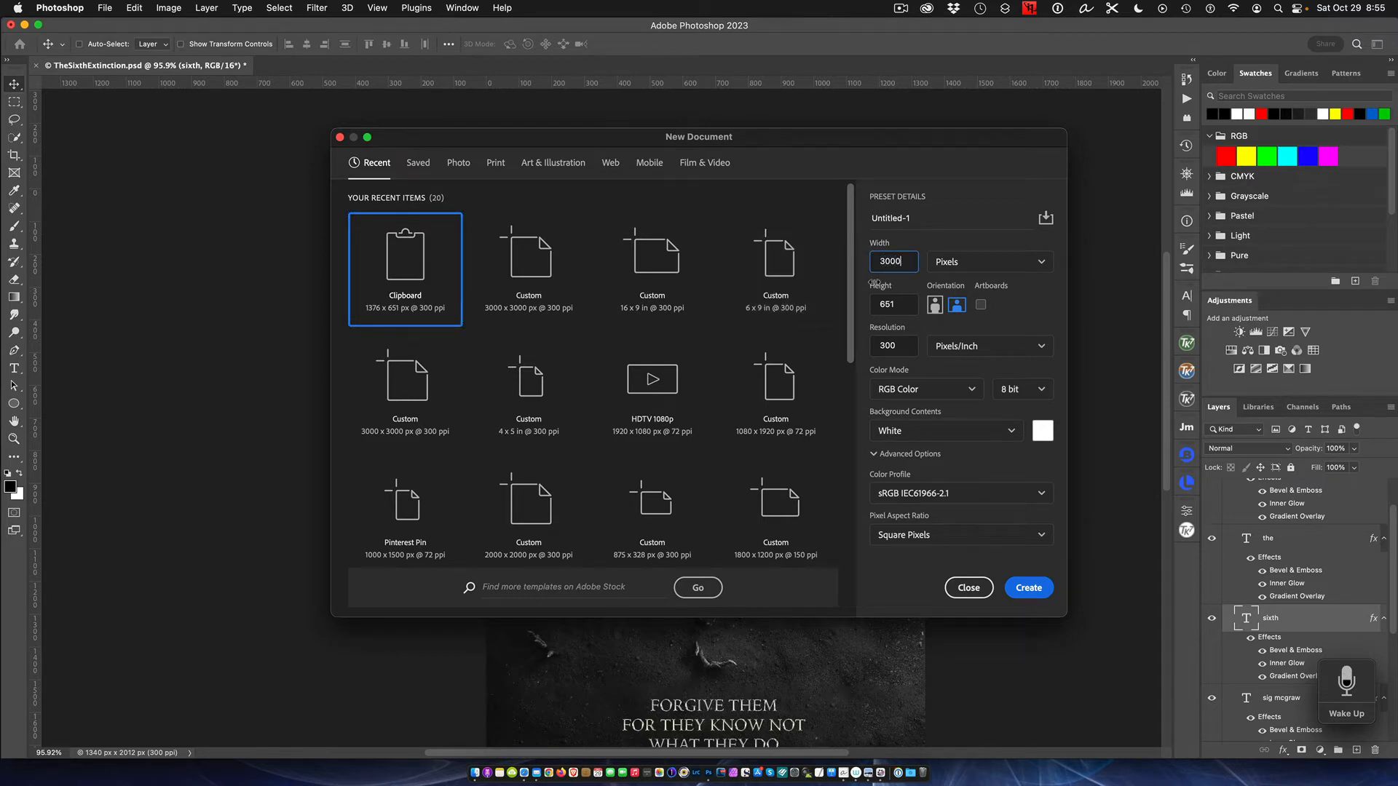
double_click(906, 304)
text(3000)
click(1020, 437)
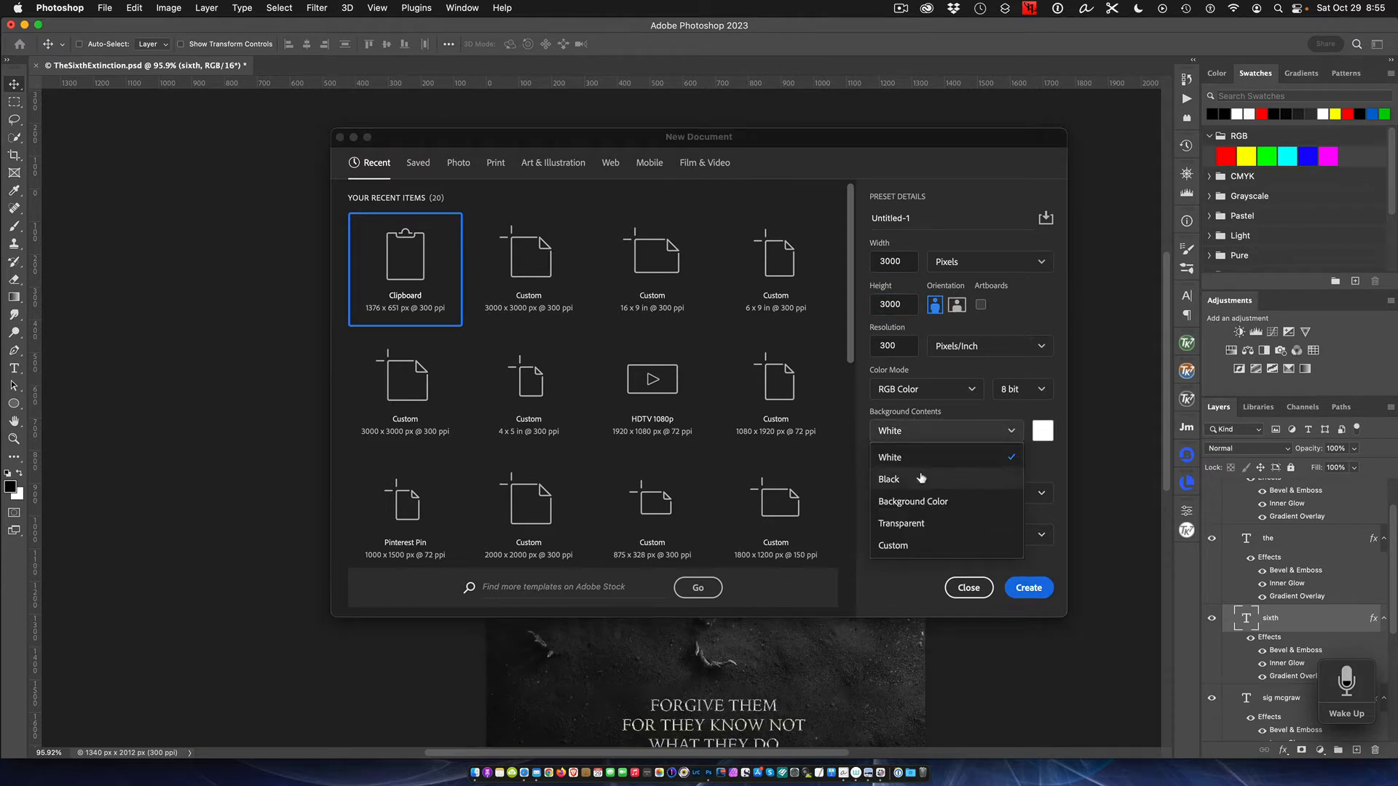
click(921, 477)
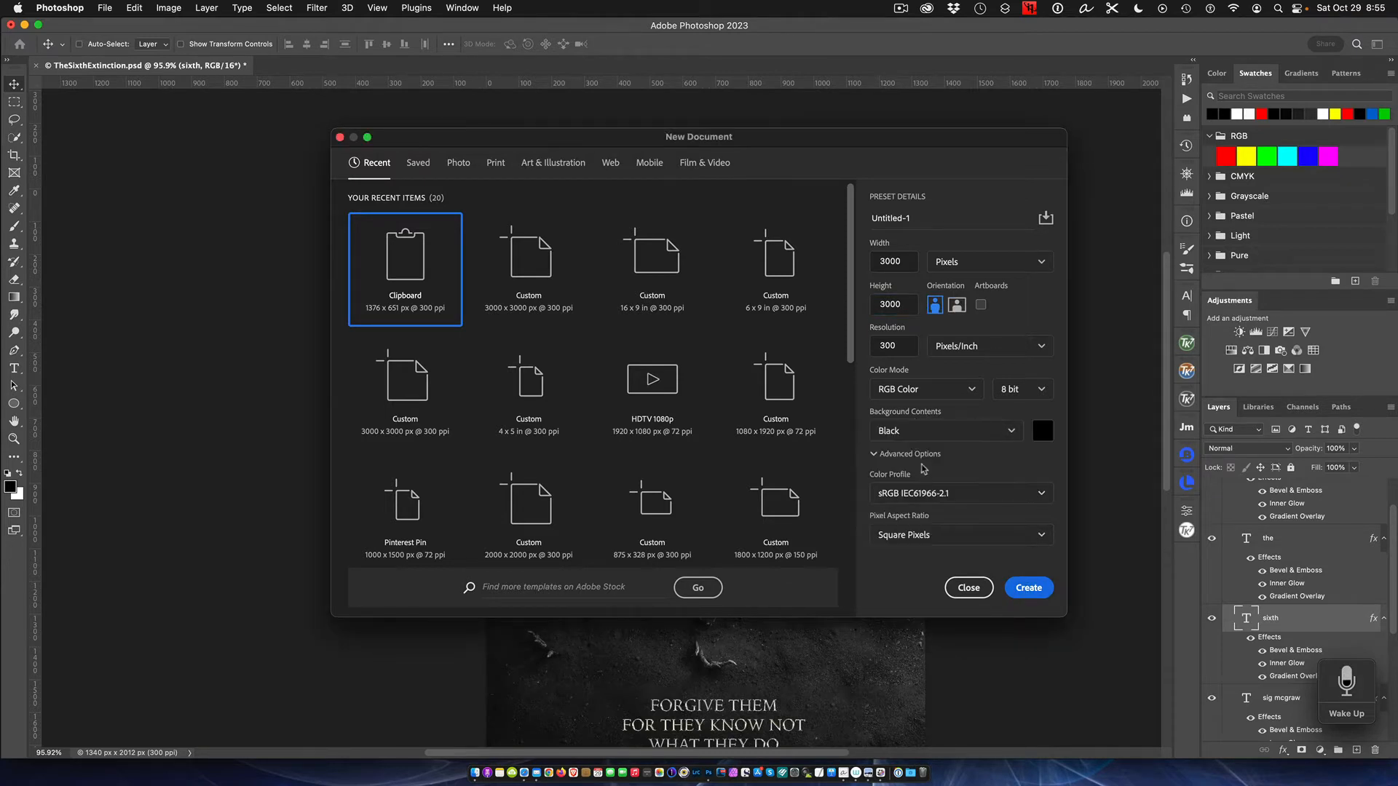
click(1029, 589)
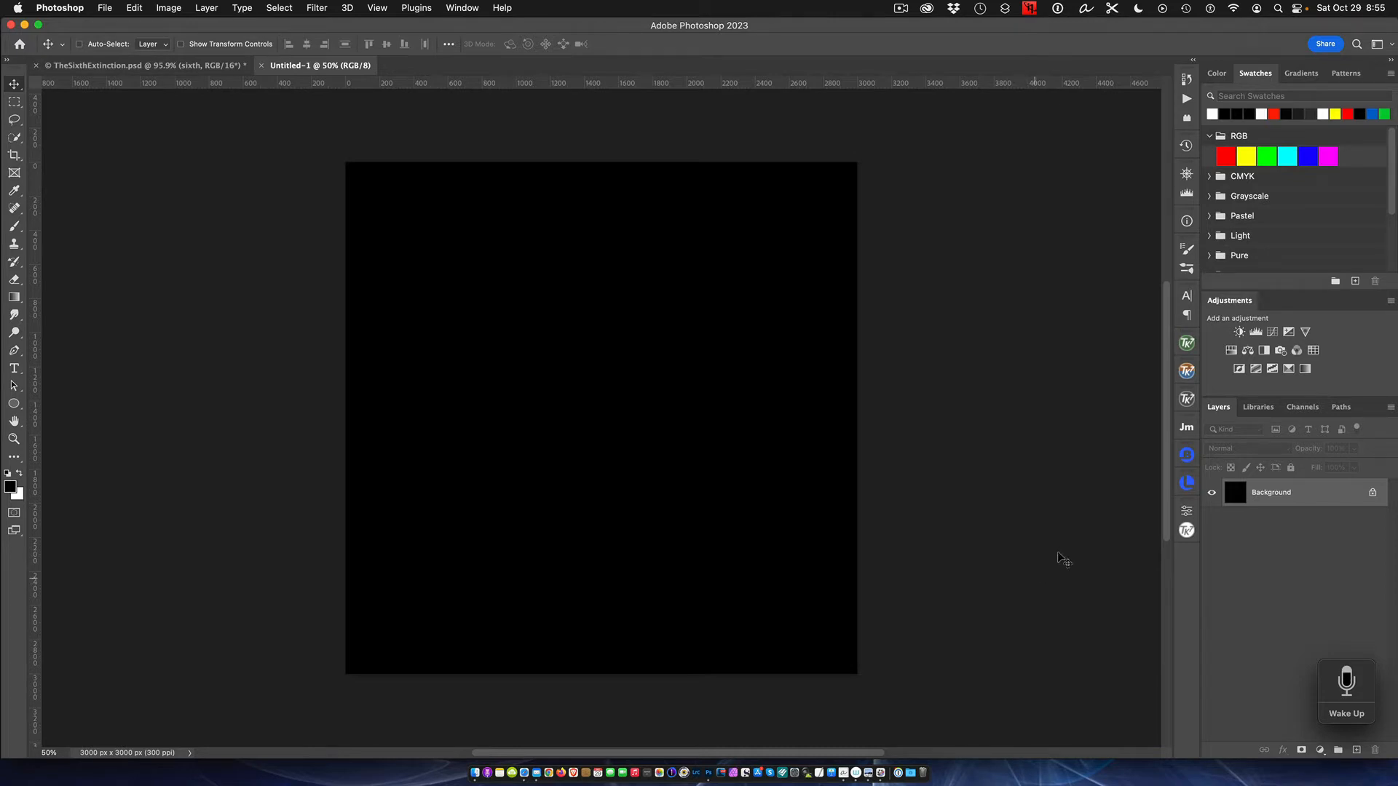
Step: Add the text "SIXTH" to the black canvas in the Rockwell Extra Bold font
key(super+1)
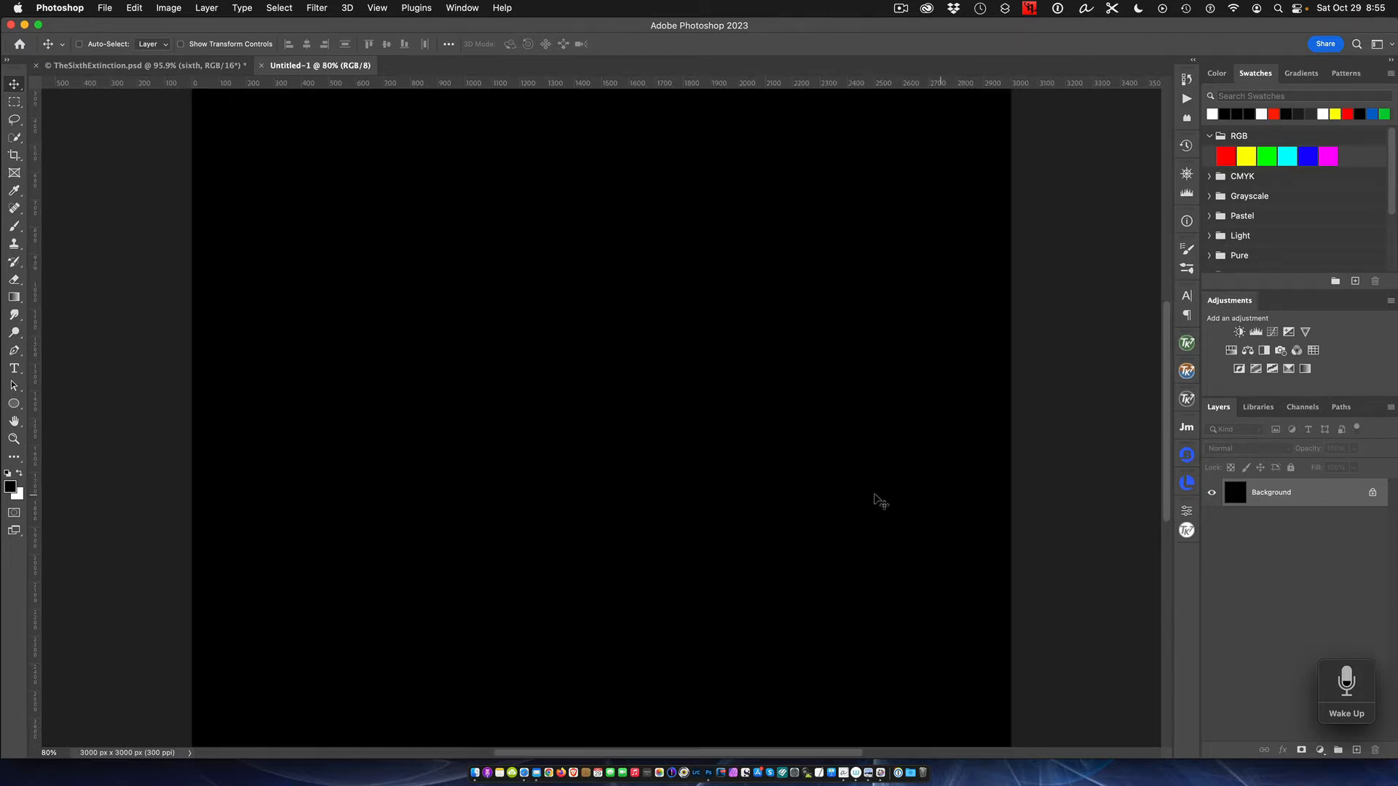
click(20, 372)
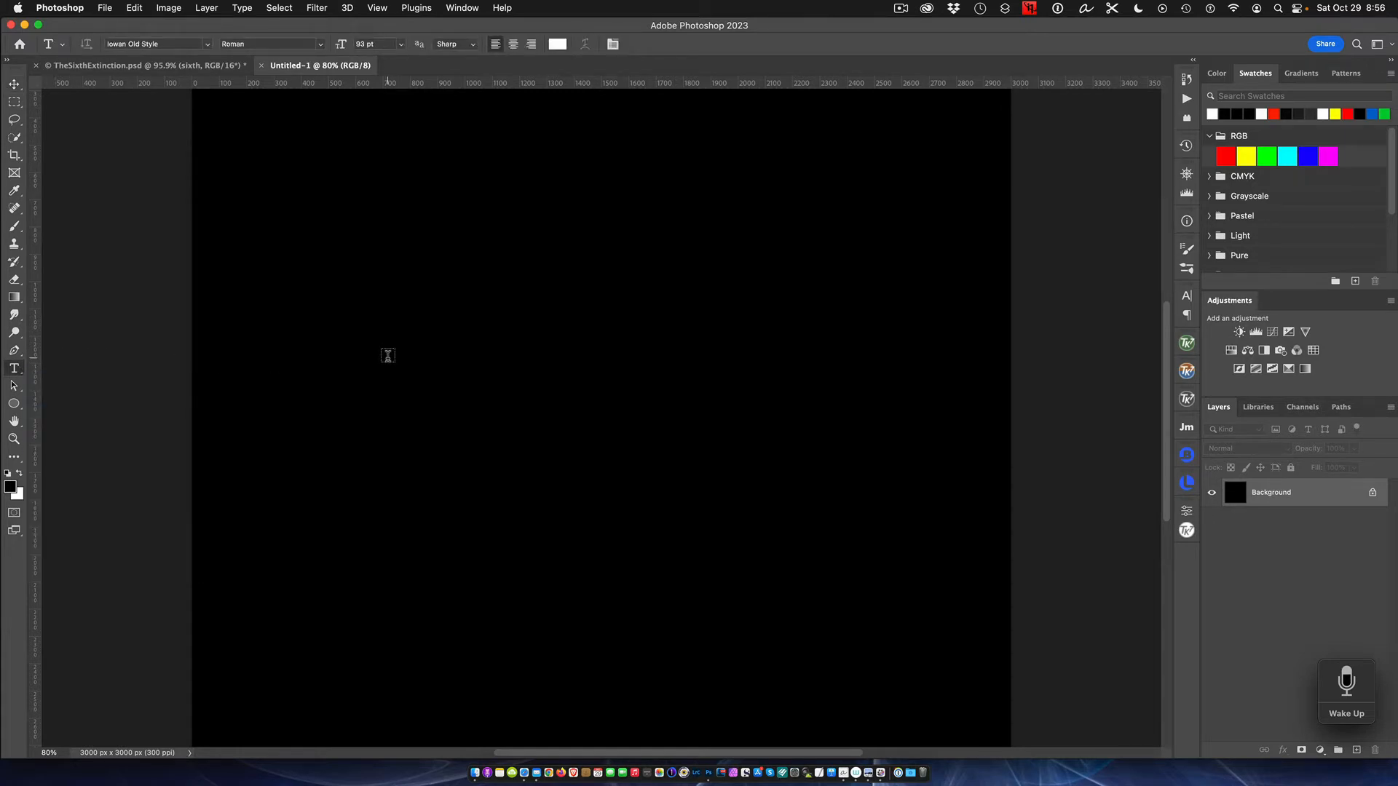
click(388, 355)
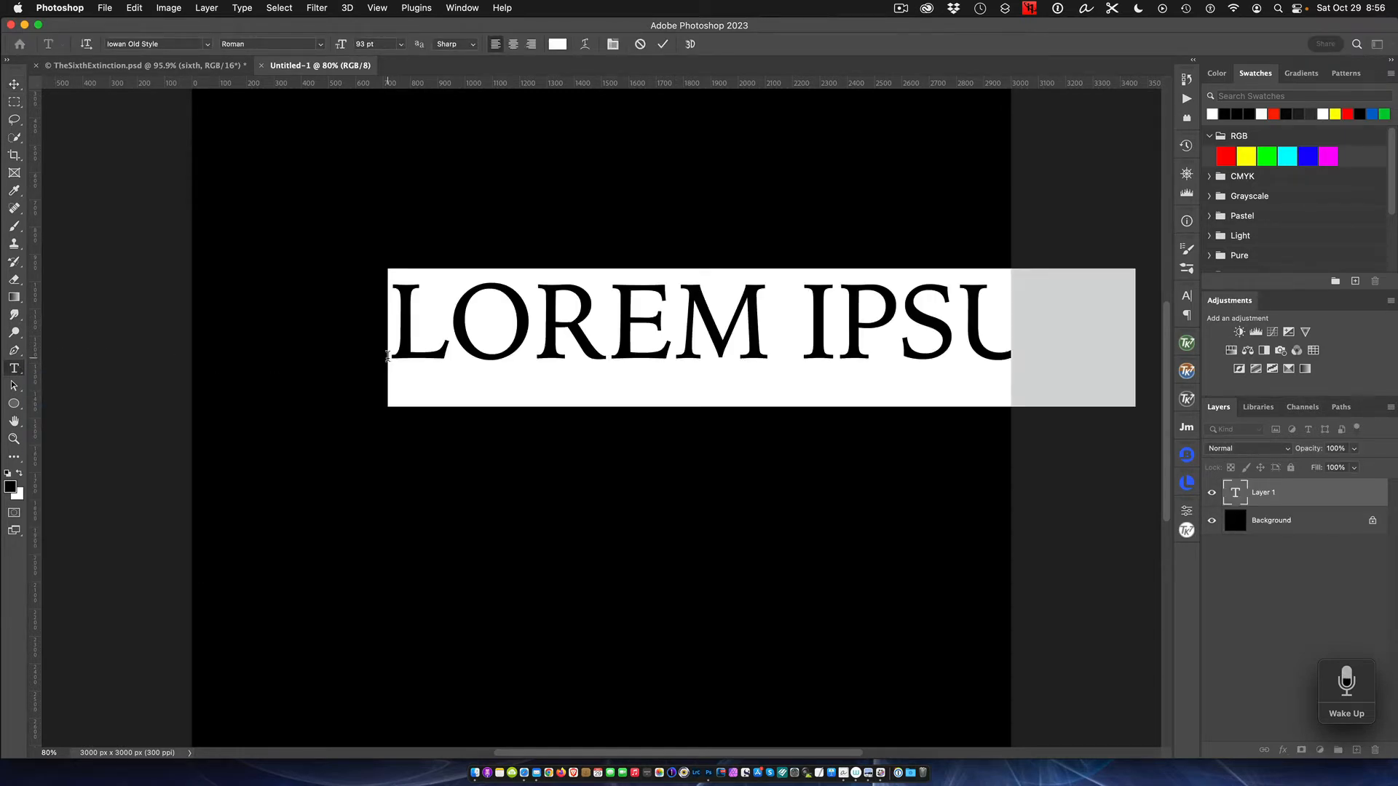
click(207, 45)
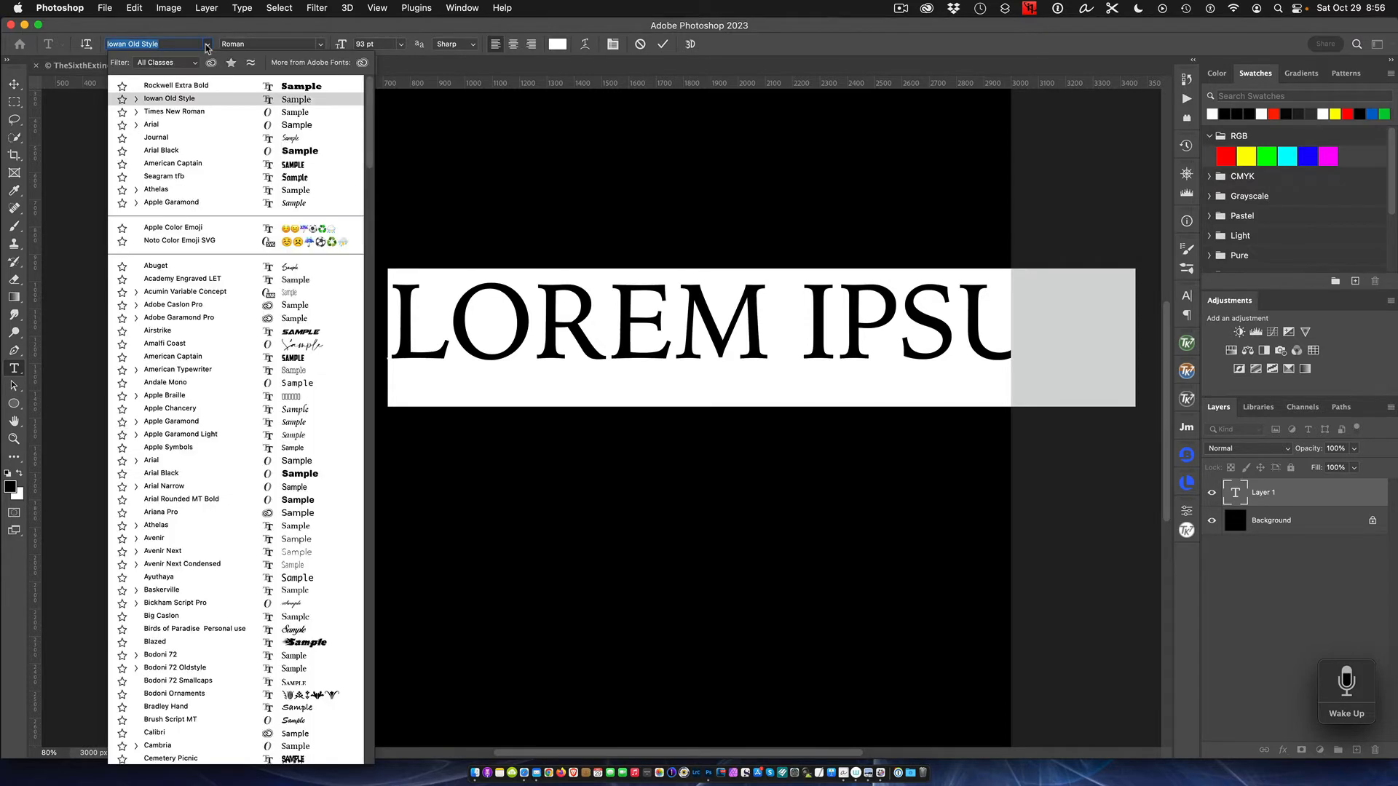
click(208, 90)
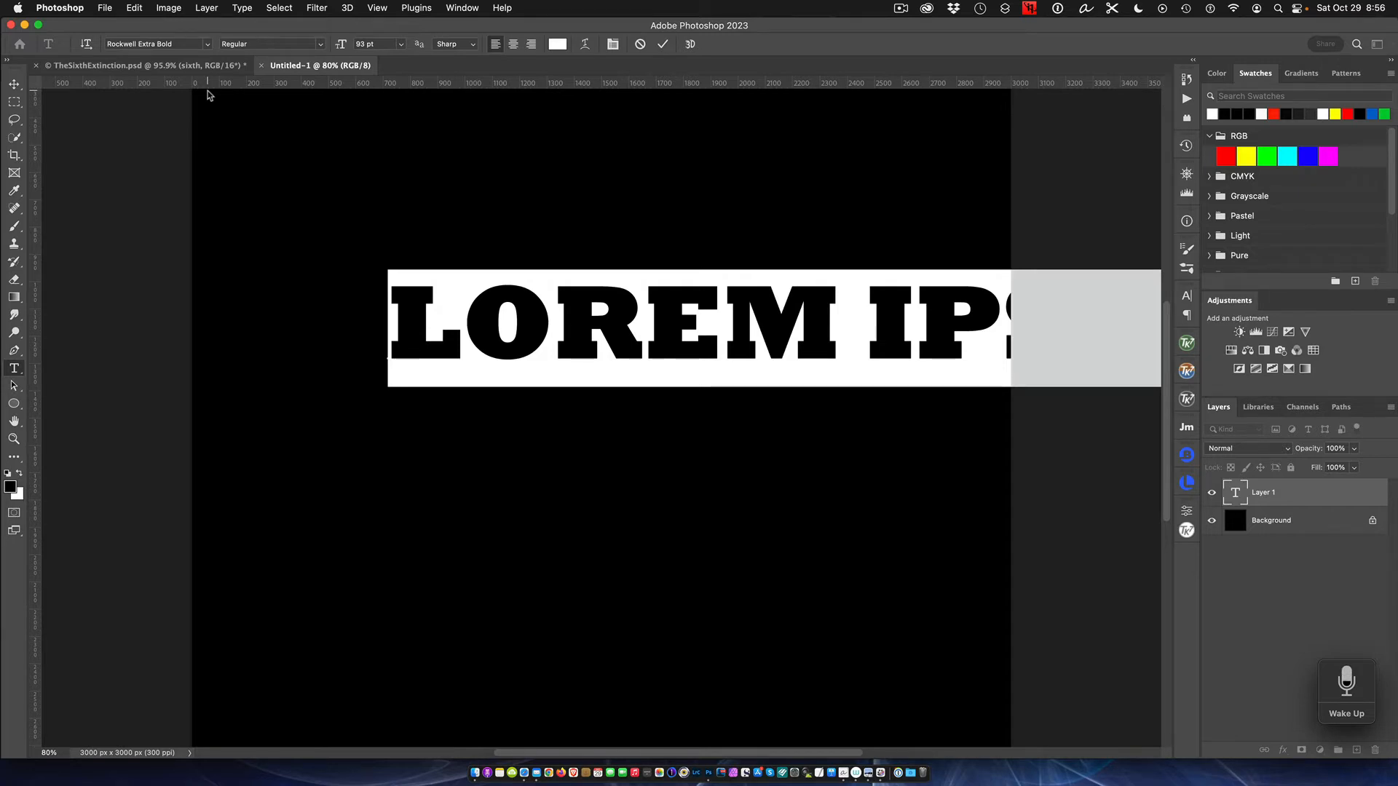
text(SIXTH)
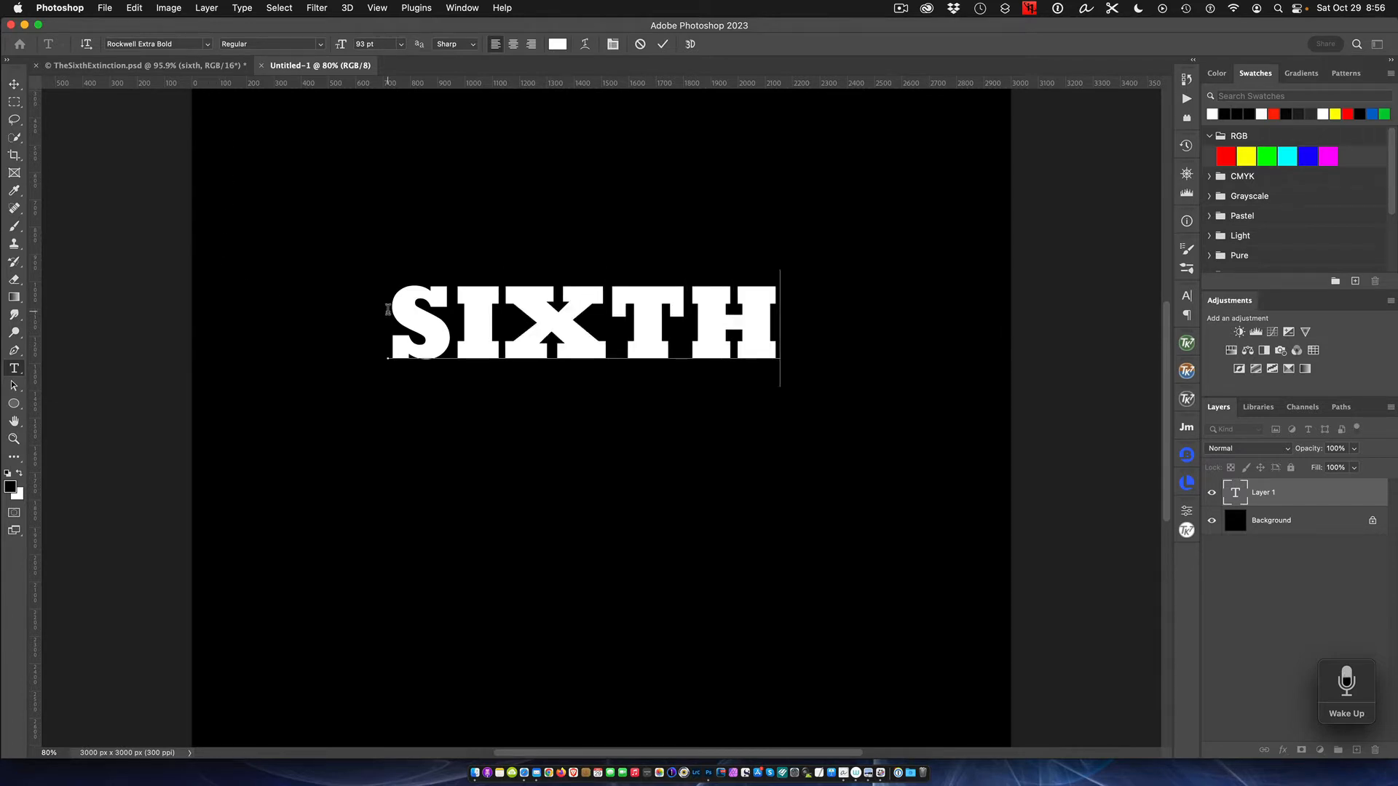
Step: Enlarge the SIXTH text to 165 pt and move it to about the centre of the canvas
drag(389, 311, 763, 336)
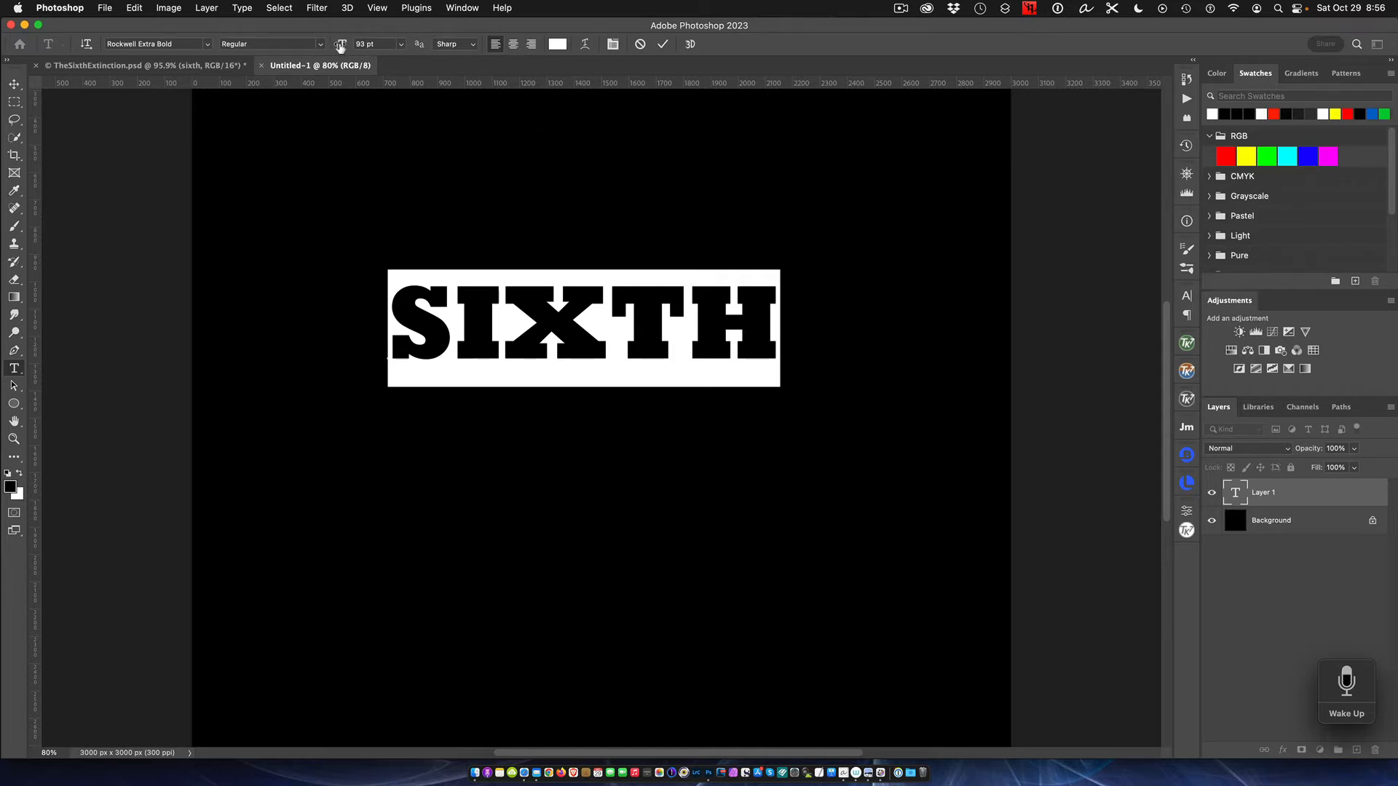
mouse_move(340, 46)
mouse_down()
mouse_move(368, 49)
mouse_move(323, 55)
mouse_up()
click(401, 45)
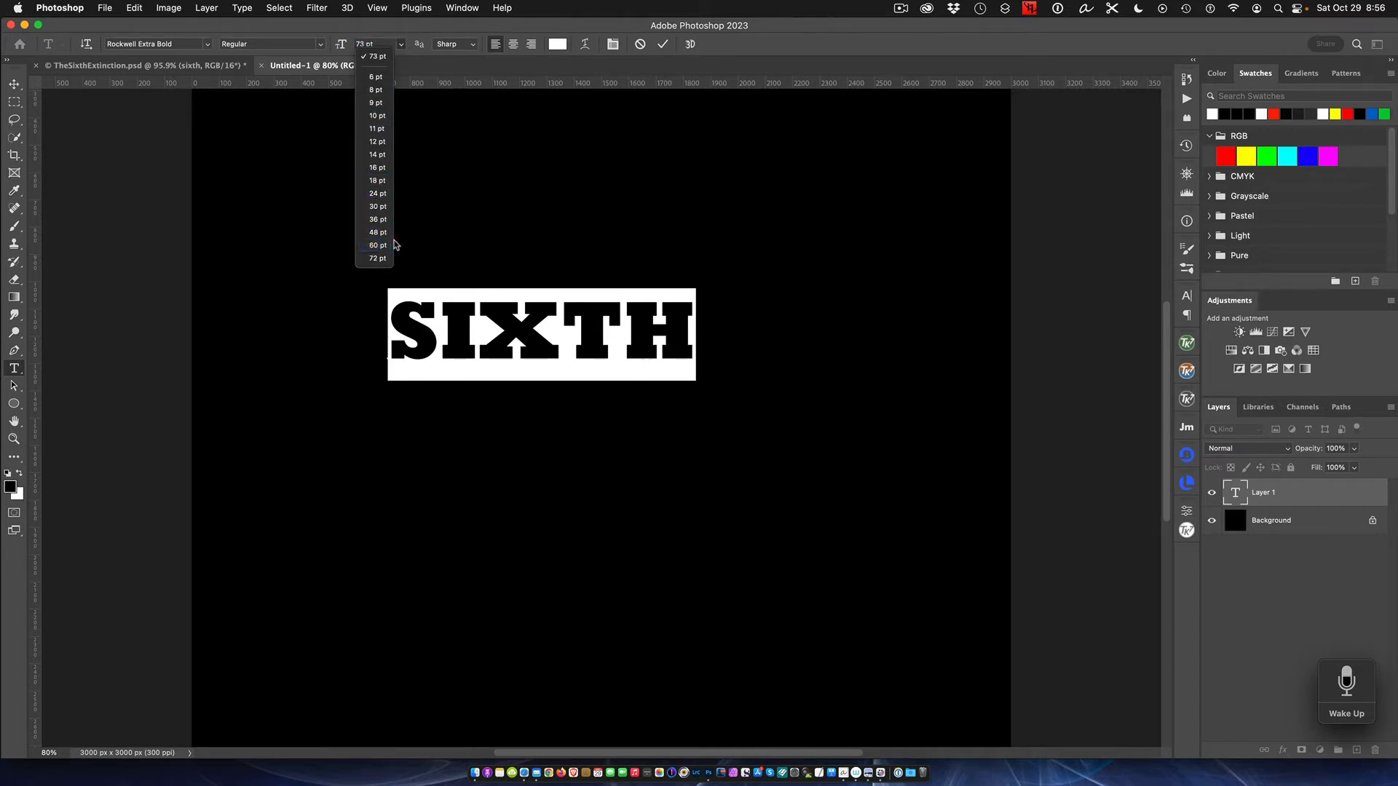
click(339, 47)
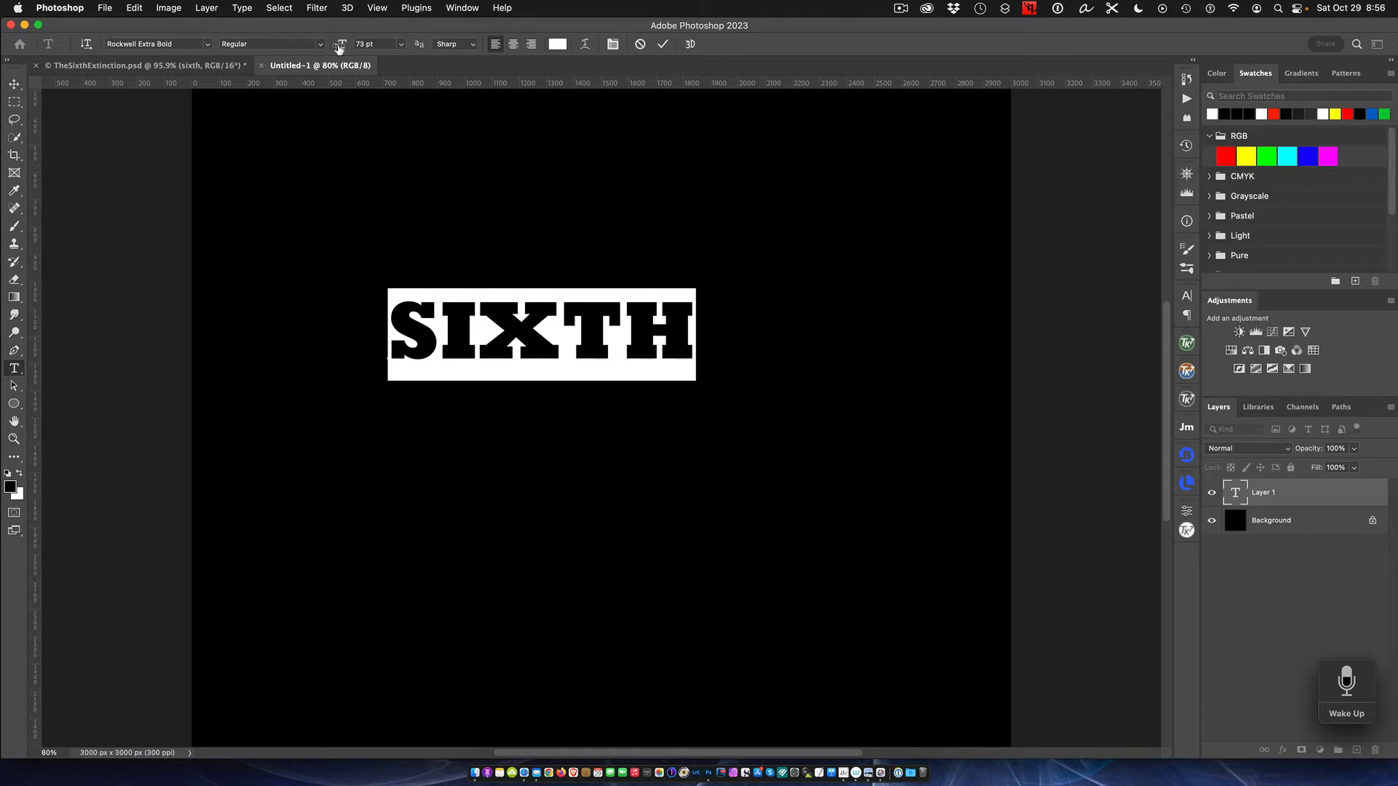
drag(339, 47, 405, 66)
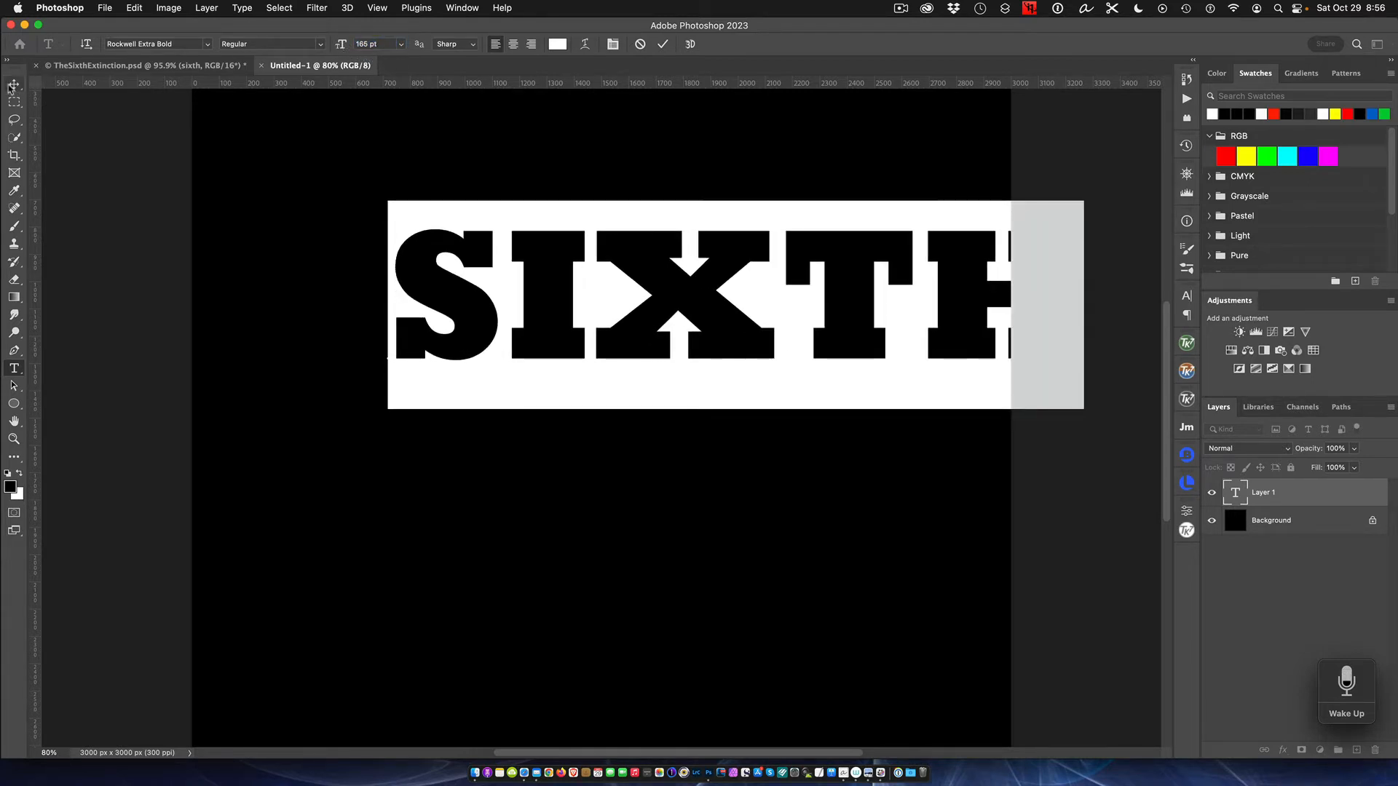
click(13, 85)
drag(683, 302, 549, 404)
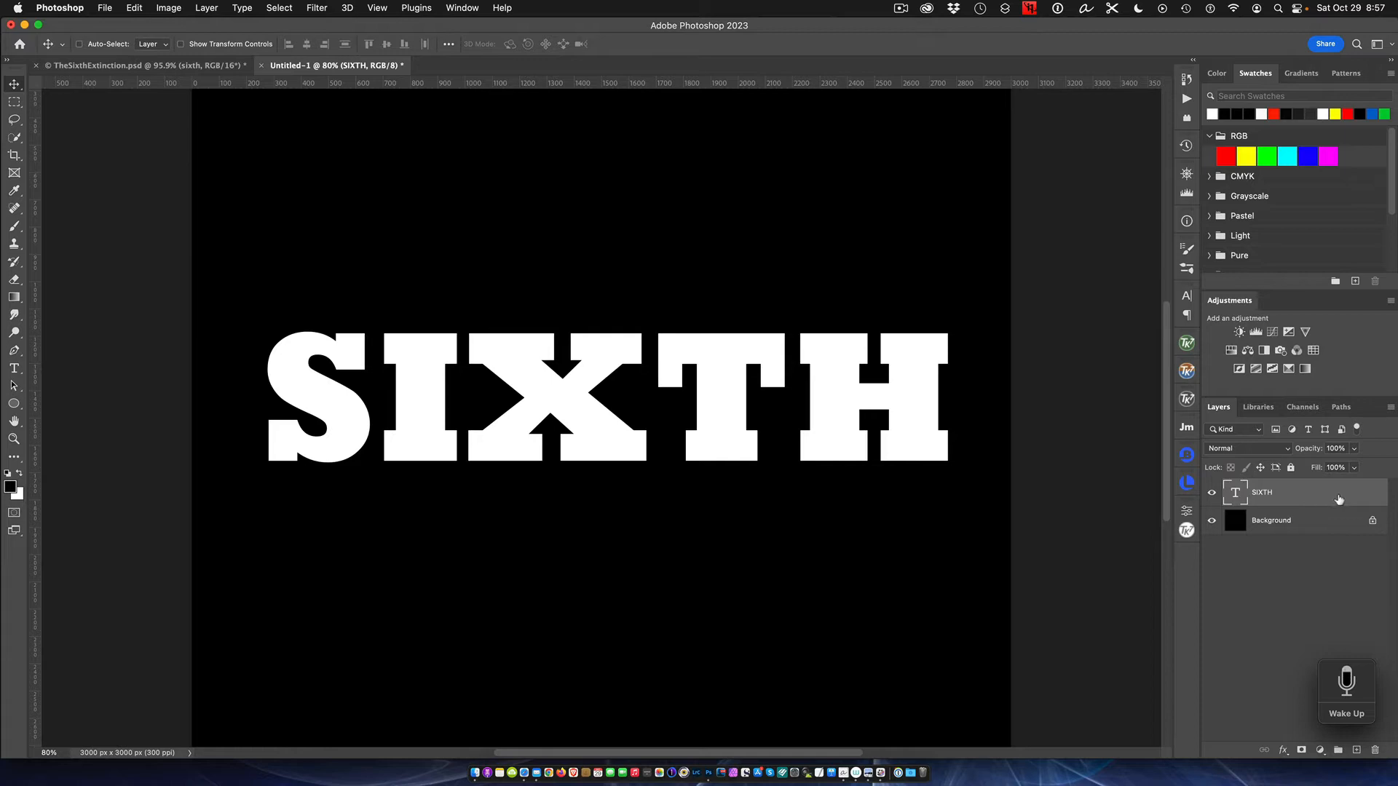
Step: Add a Gradient Overlay effect to the SIXTH text layer, look through the gradient presets and set the gradient style to Linear
double_click(1313, 493)
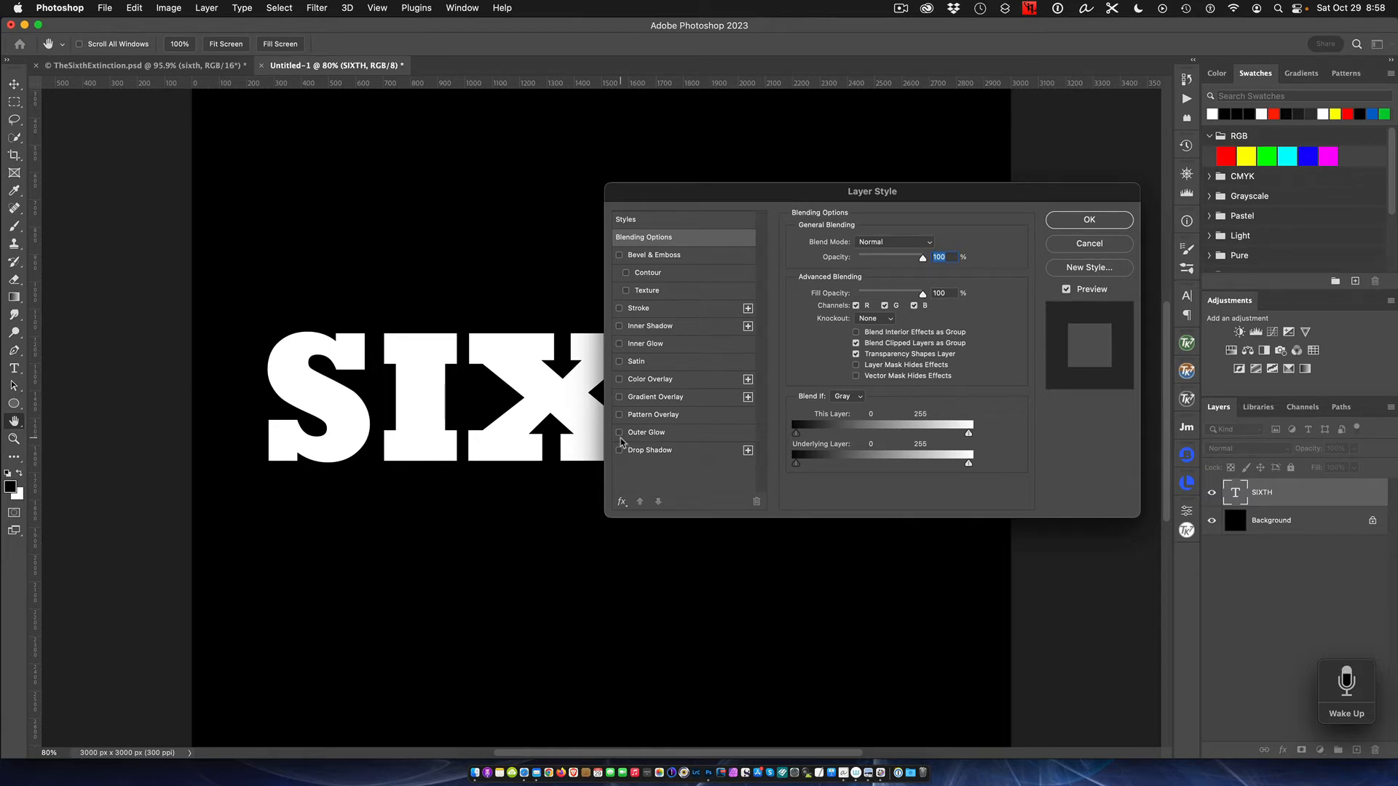
click(619, 397)
click(657, 397)
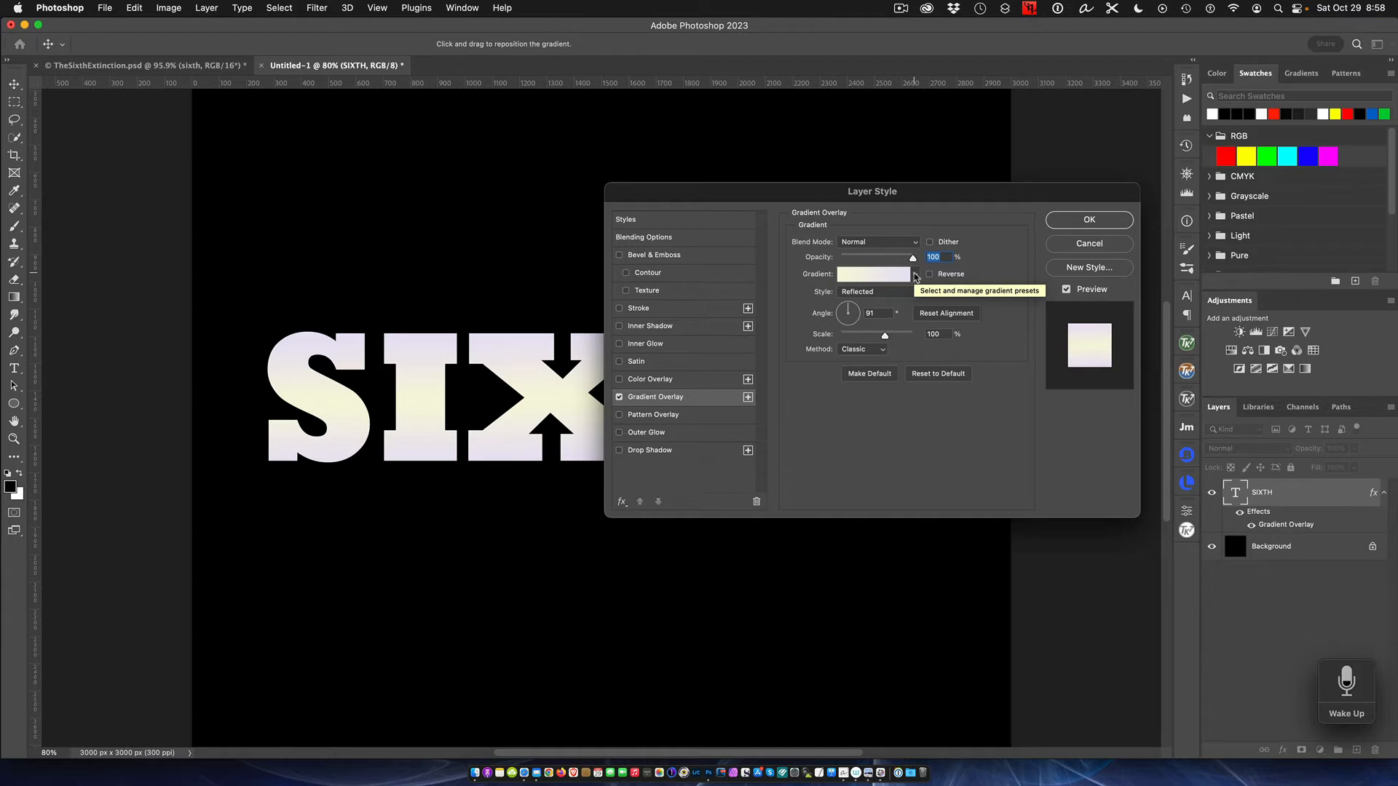
click(915, 275)
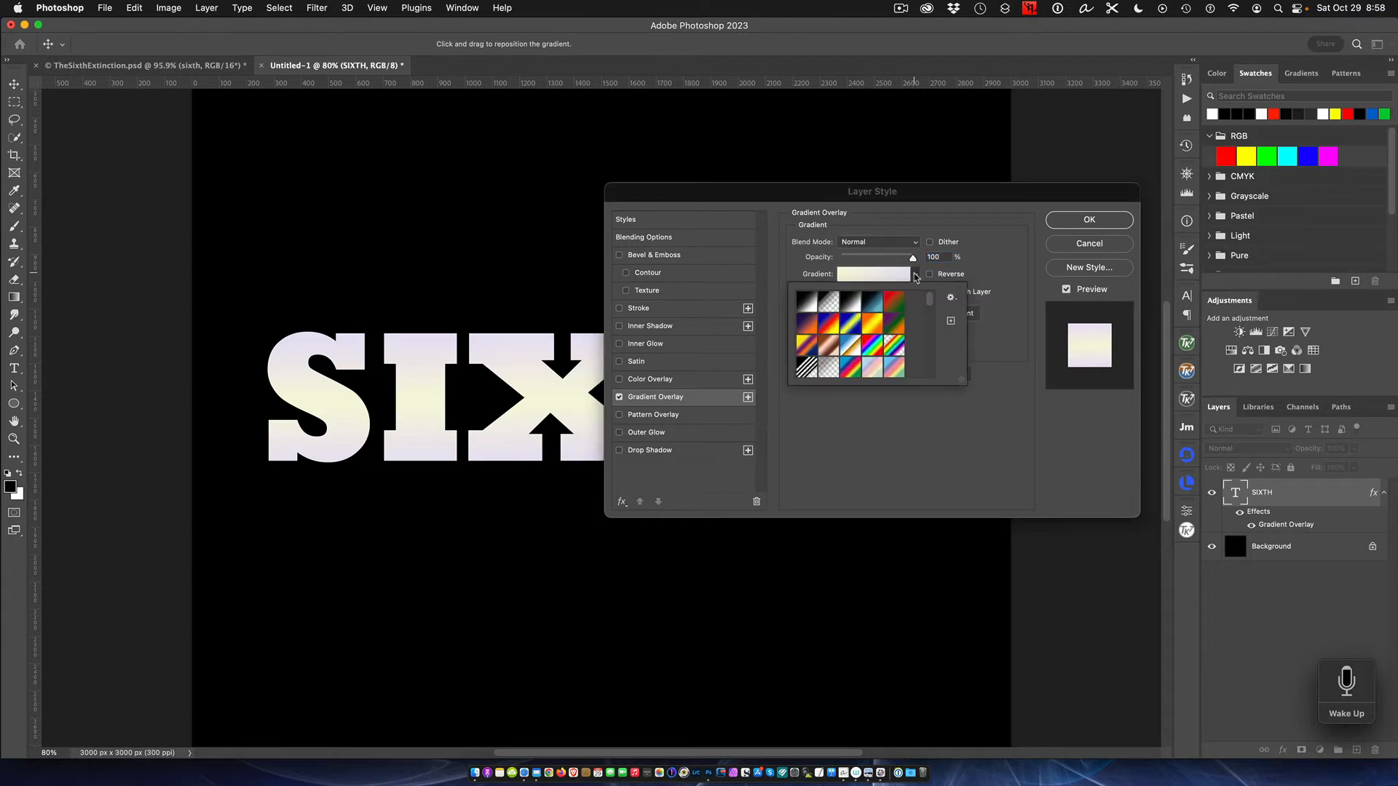
scroll(930, 304, down, 10)
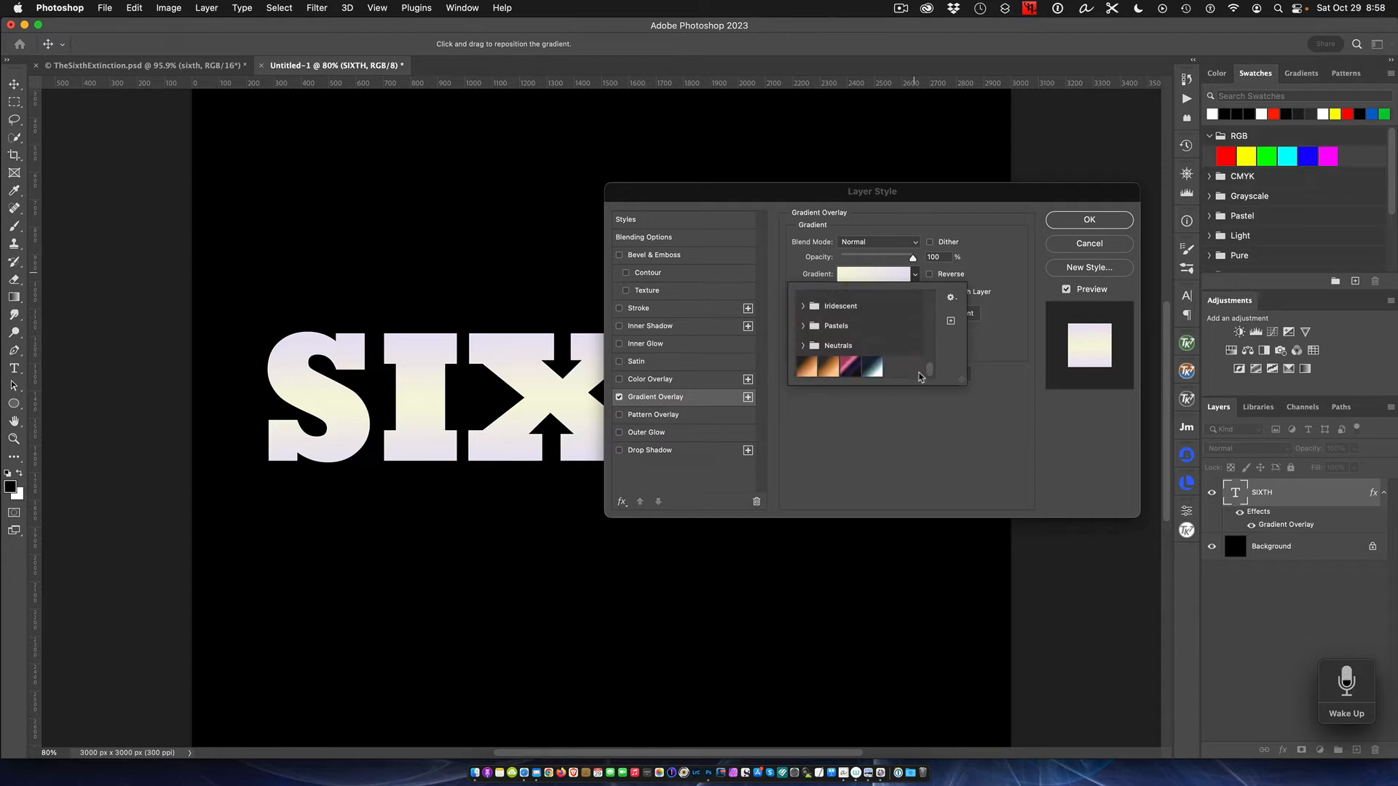
scroll(920, 376, up, 10)
click(1038, 236)
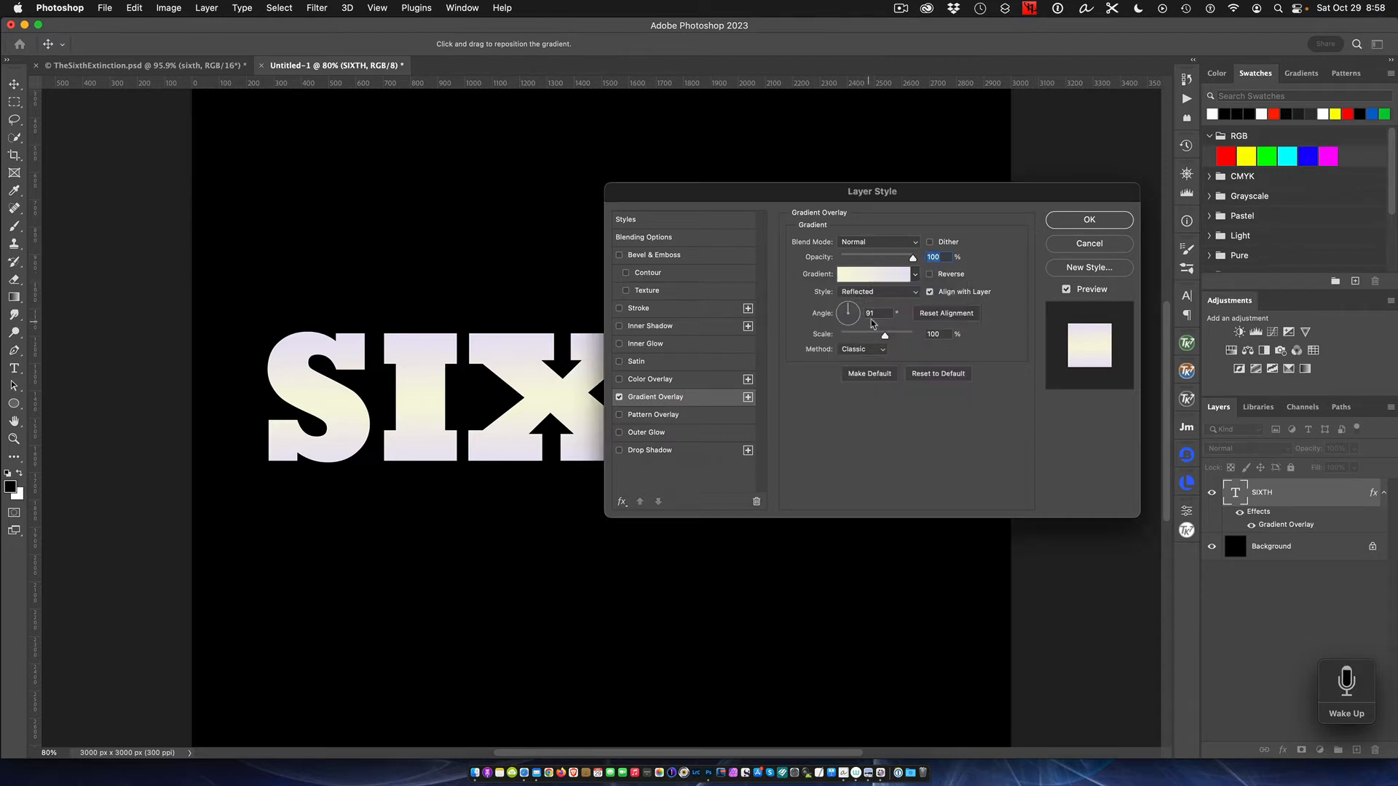
click(913, 293)
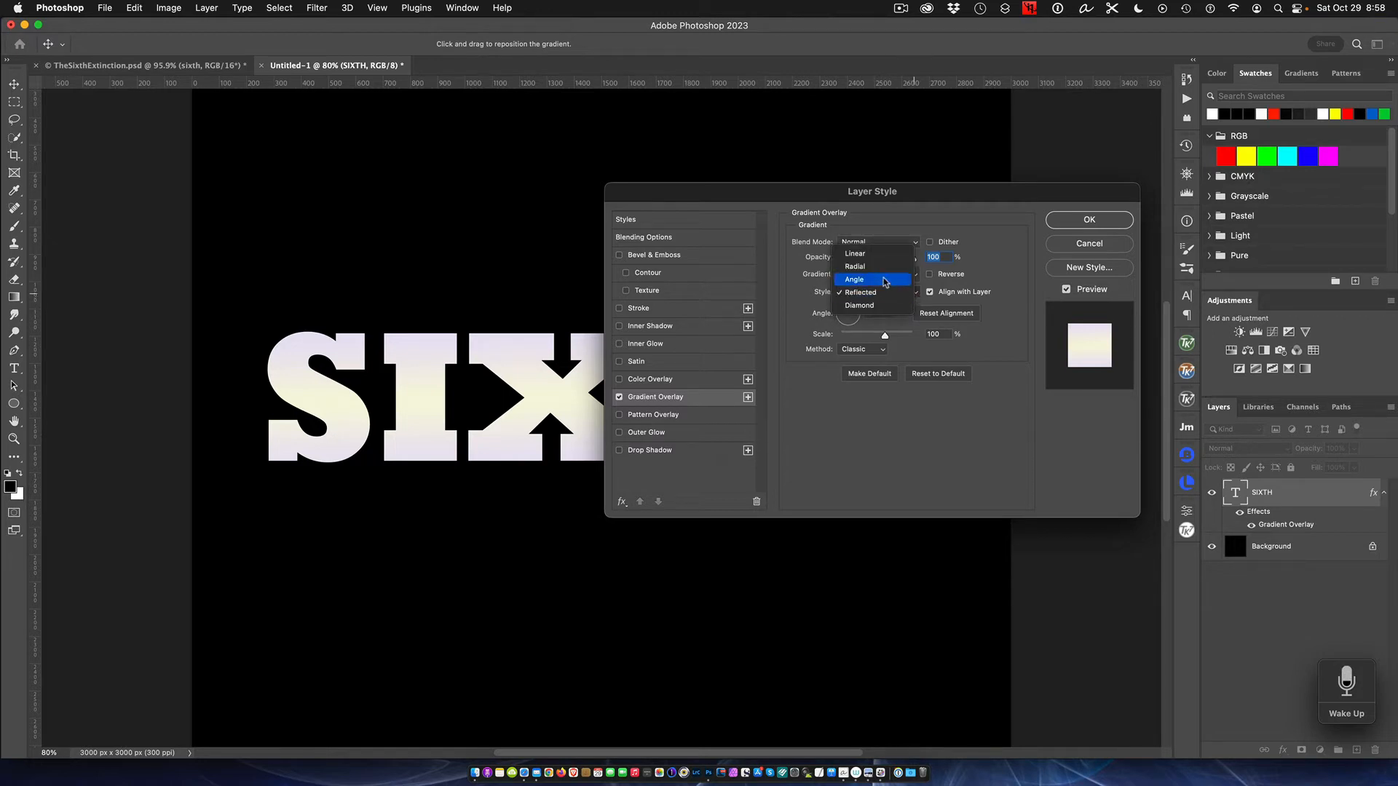
click(868, 255)
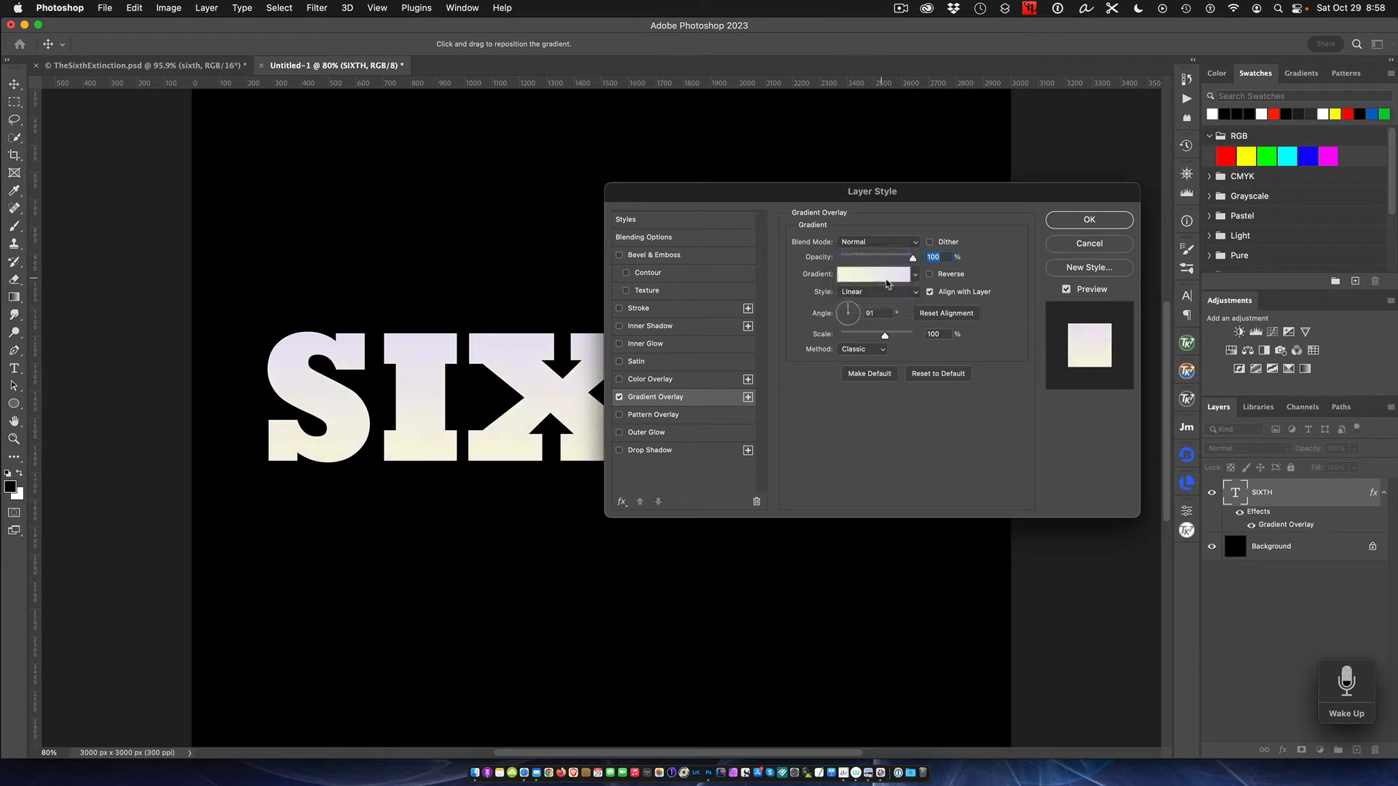
Step: Set the Gradient Overlay style on the SIXTH text layer to Reflected and apply the effect
click(914, 294)
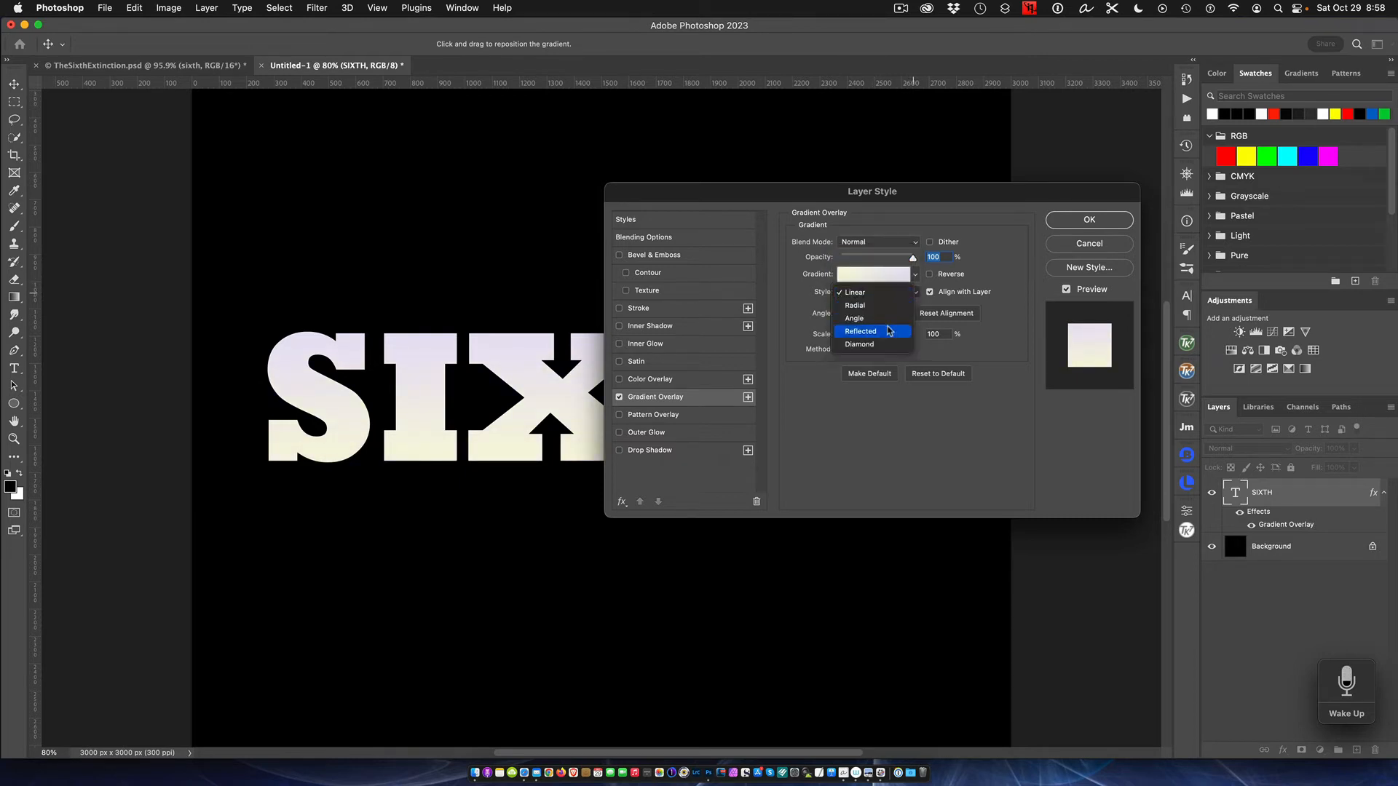
click(888, 331)
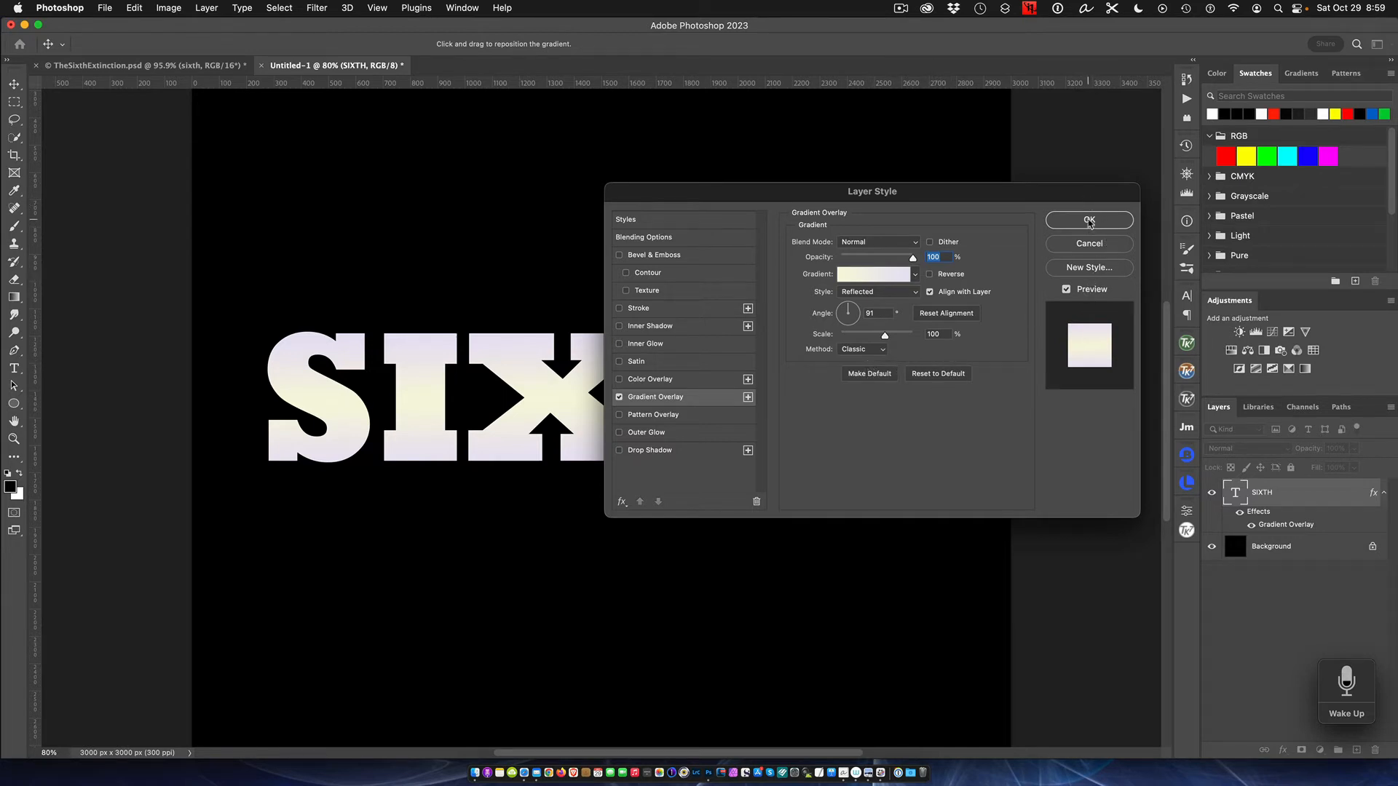
click(1089, 221)
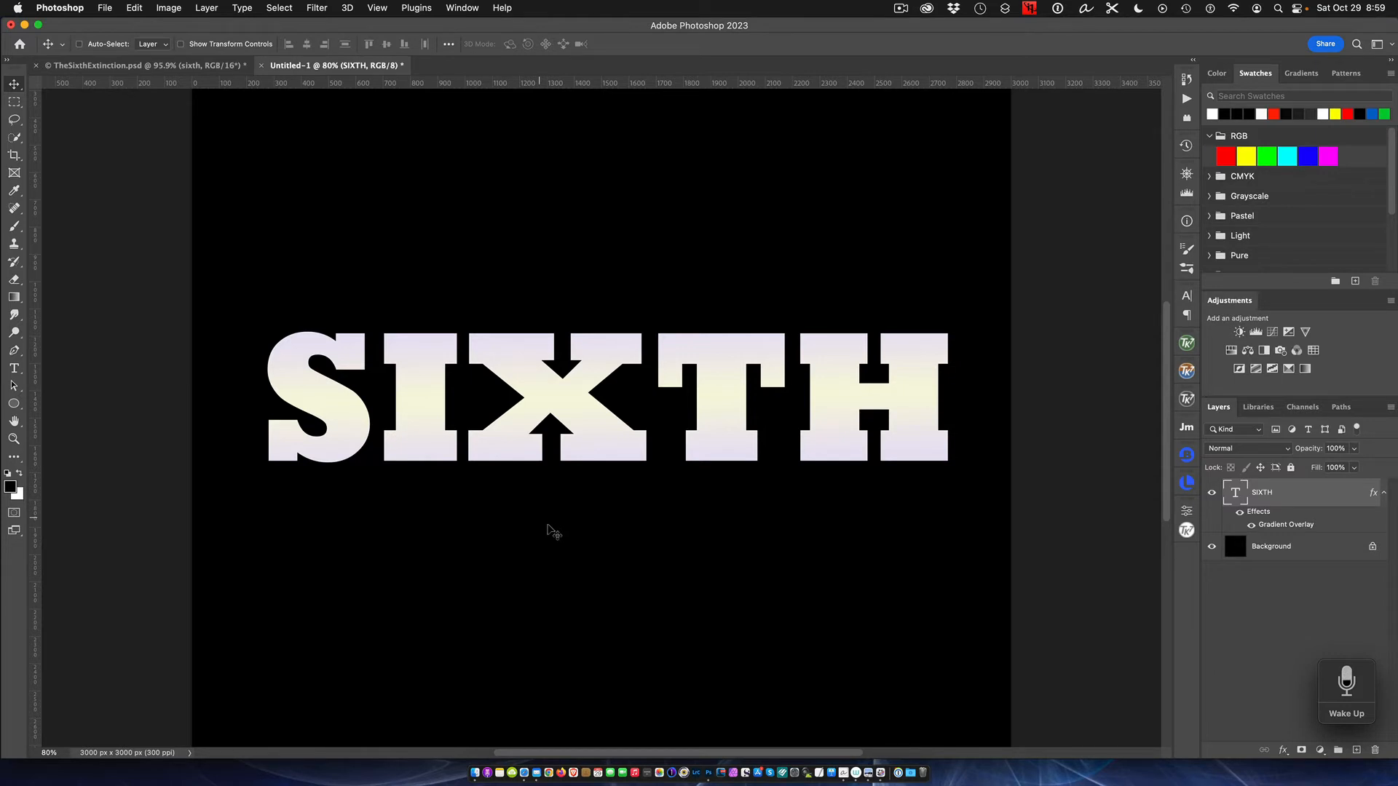
Step: Add an Inner Glow effect to the SIXTH text layer with Multiply blending, 50% opacity and a 70 px size
double_click(1321, 496)
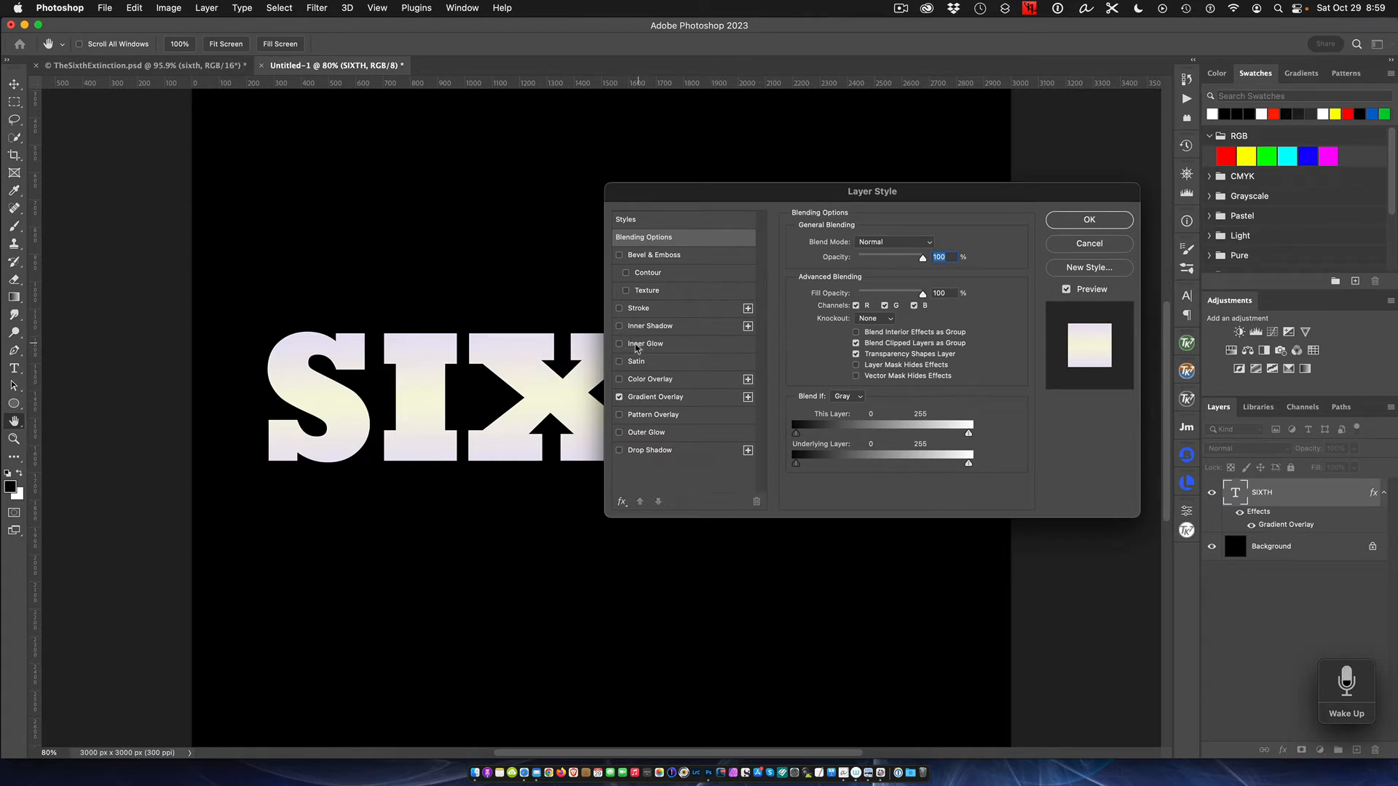
click(619, 346)
click(655, 345)
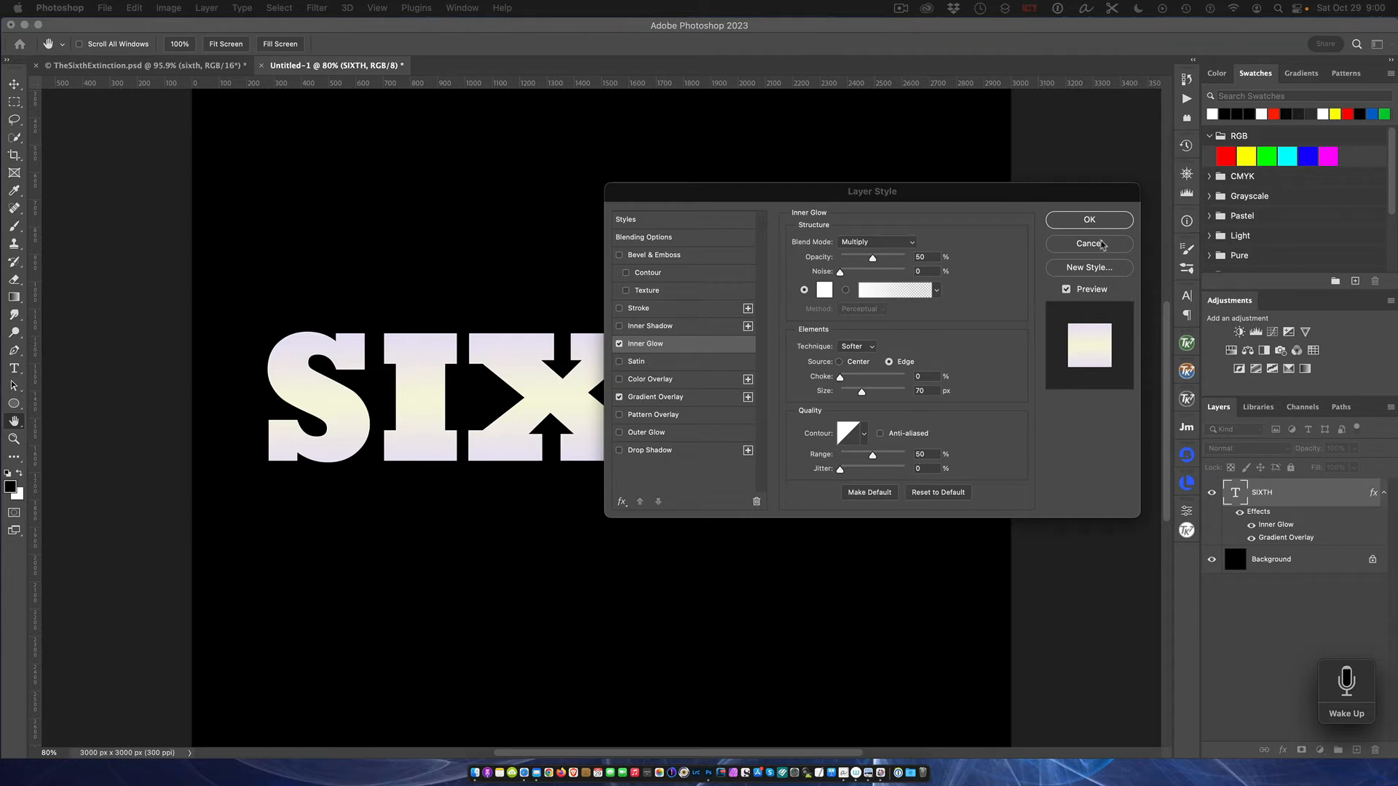
click(1104, 218)
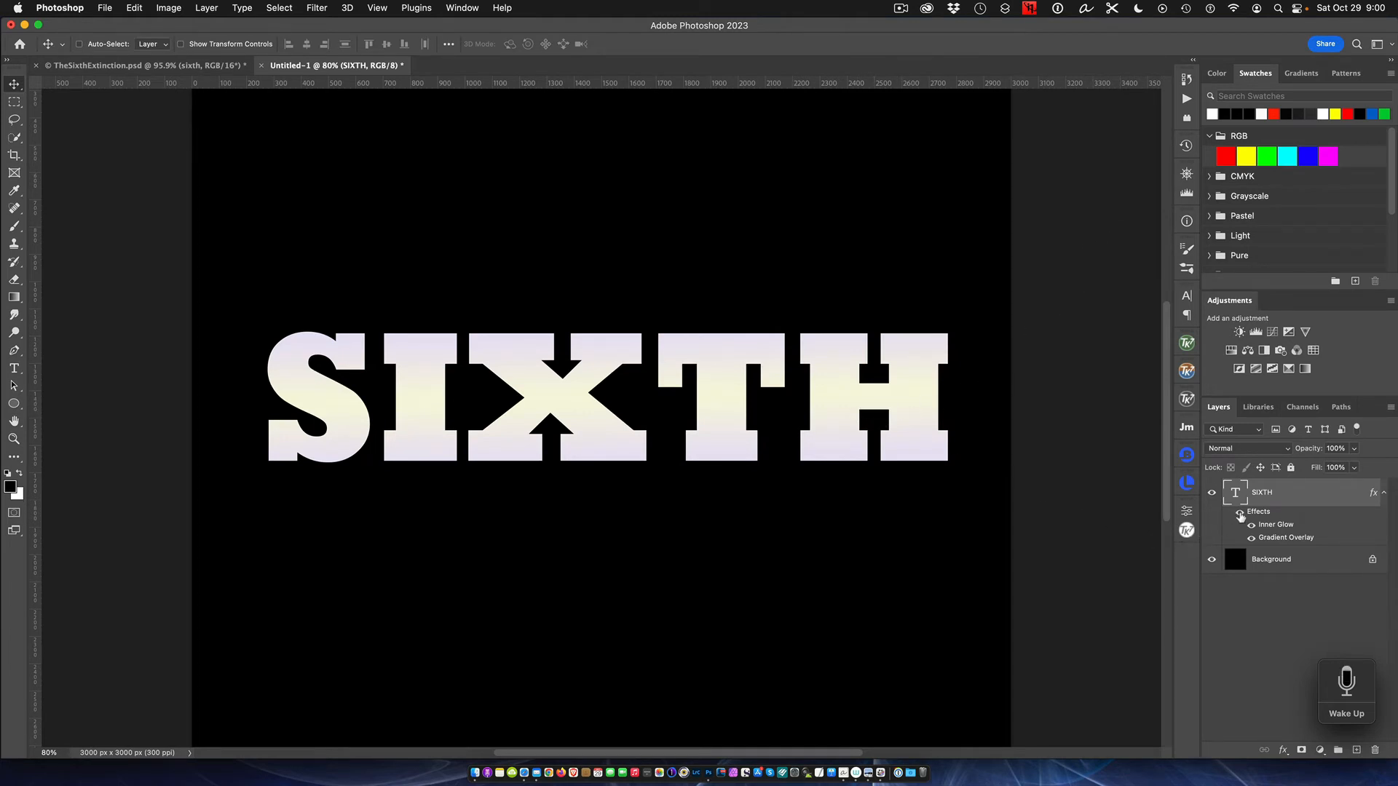
Step: Compare the SIXTH text with and without its layer effects by toggling their visibility
click(1239, 513)
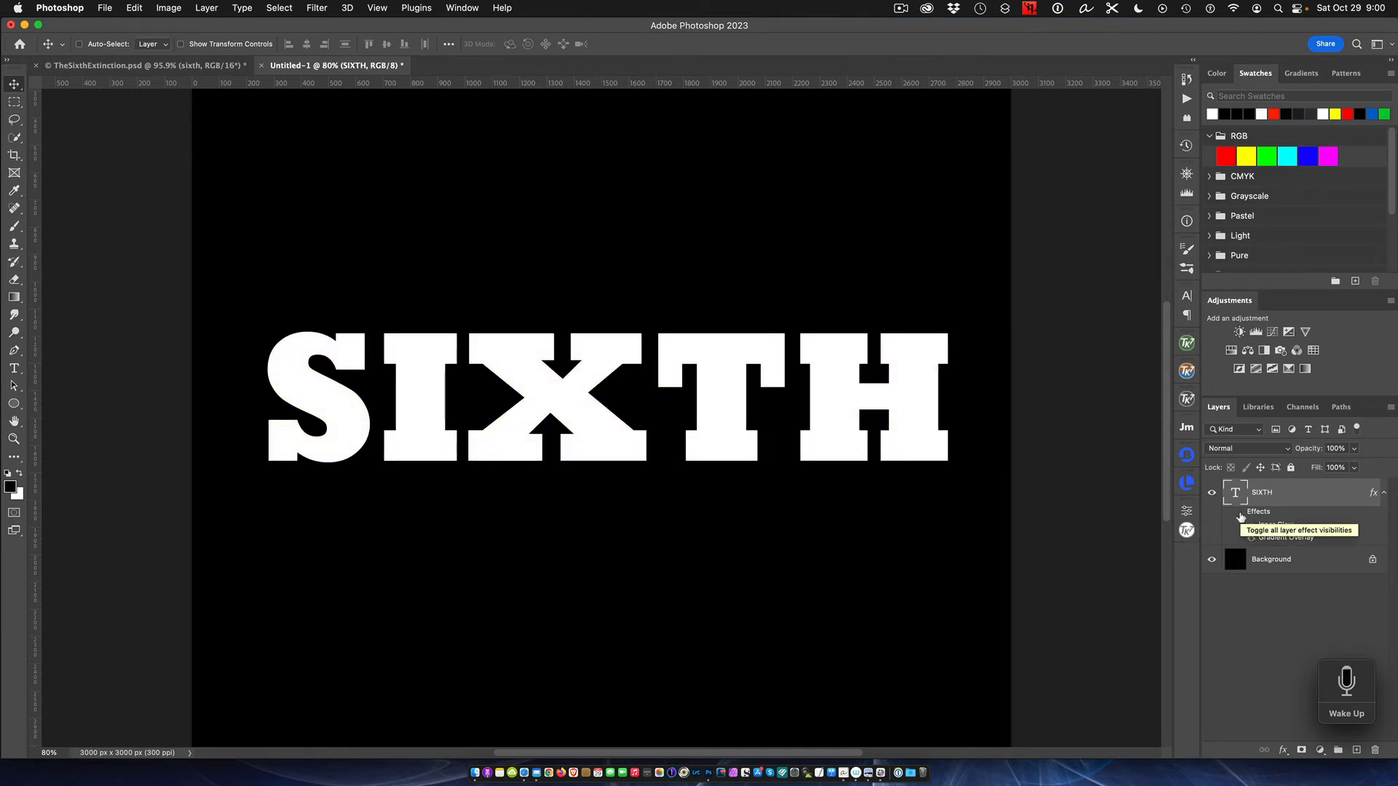
click(1240, 514)
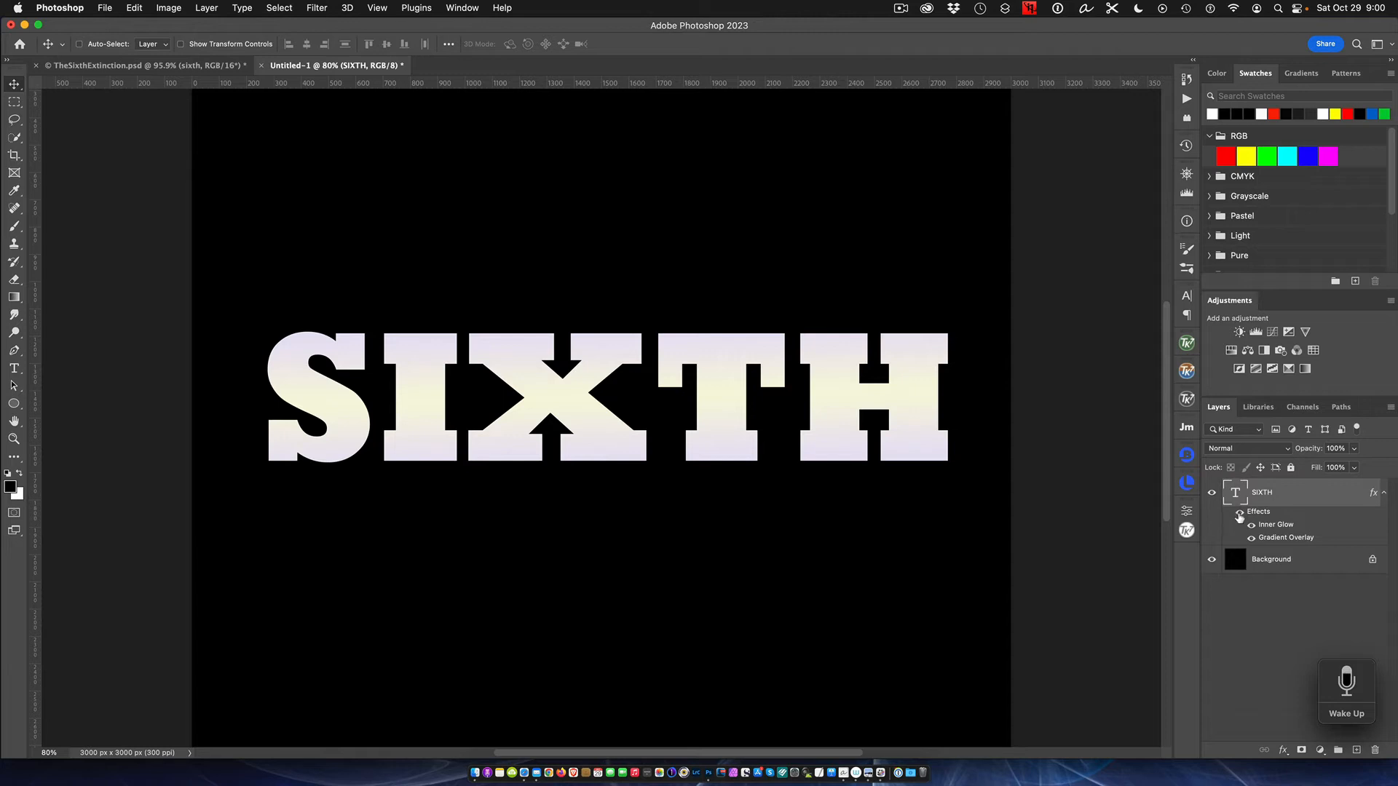
click(1240, 514)
click(1239, 513)
click(1240, 513)
click(1239, 514)
Step: Add an Inner Bevel, Chisel Hard Bevel & Emboss effect to the SIXTH layer and set its shading angle to 120°
double_click(1329, 497)
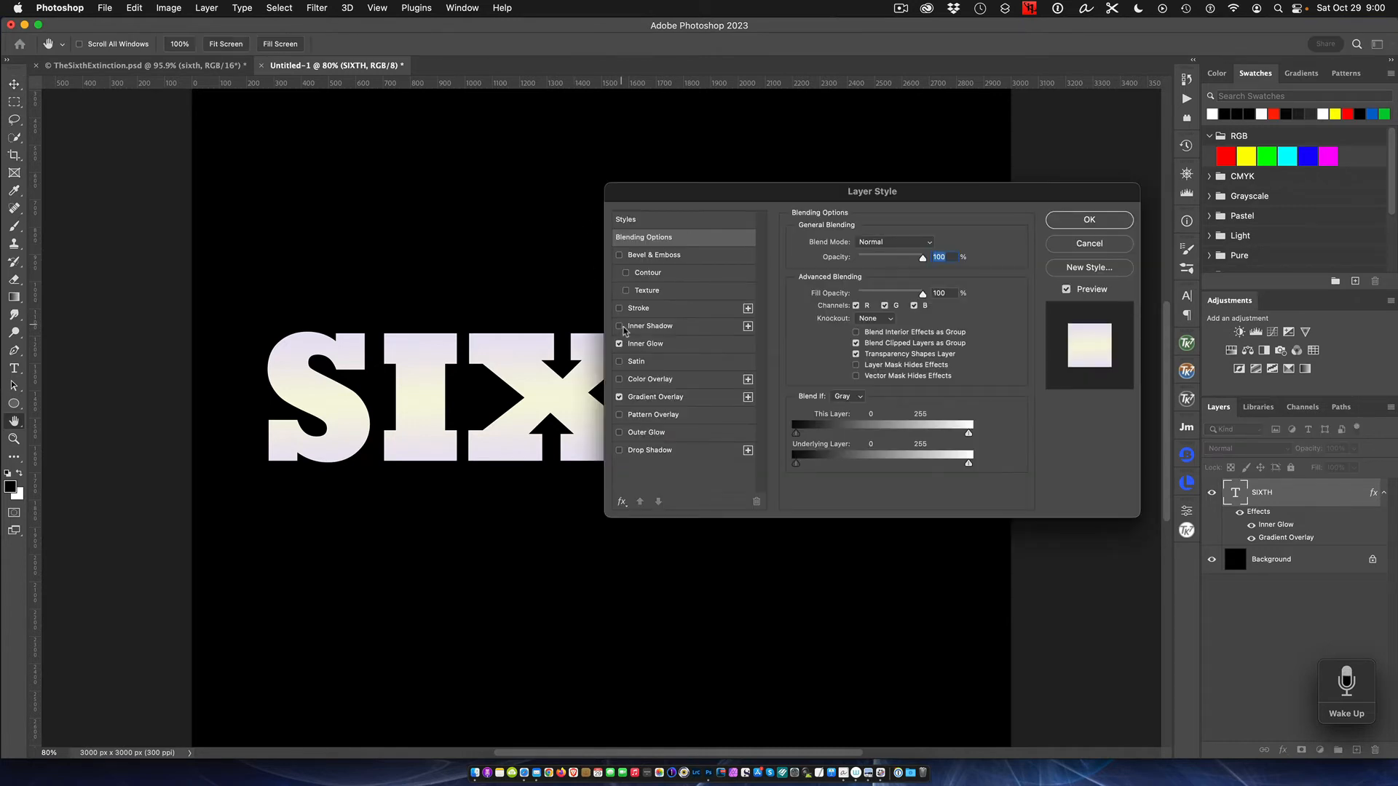
click(620, 257)
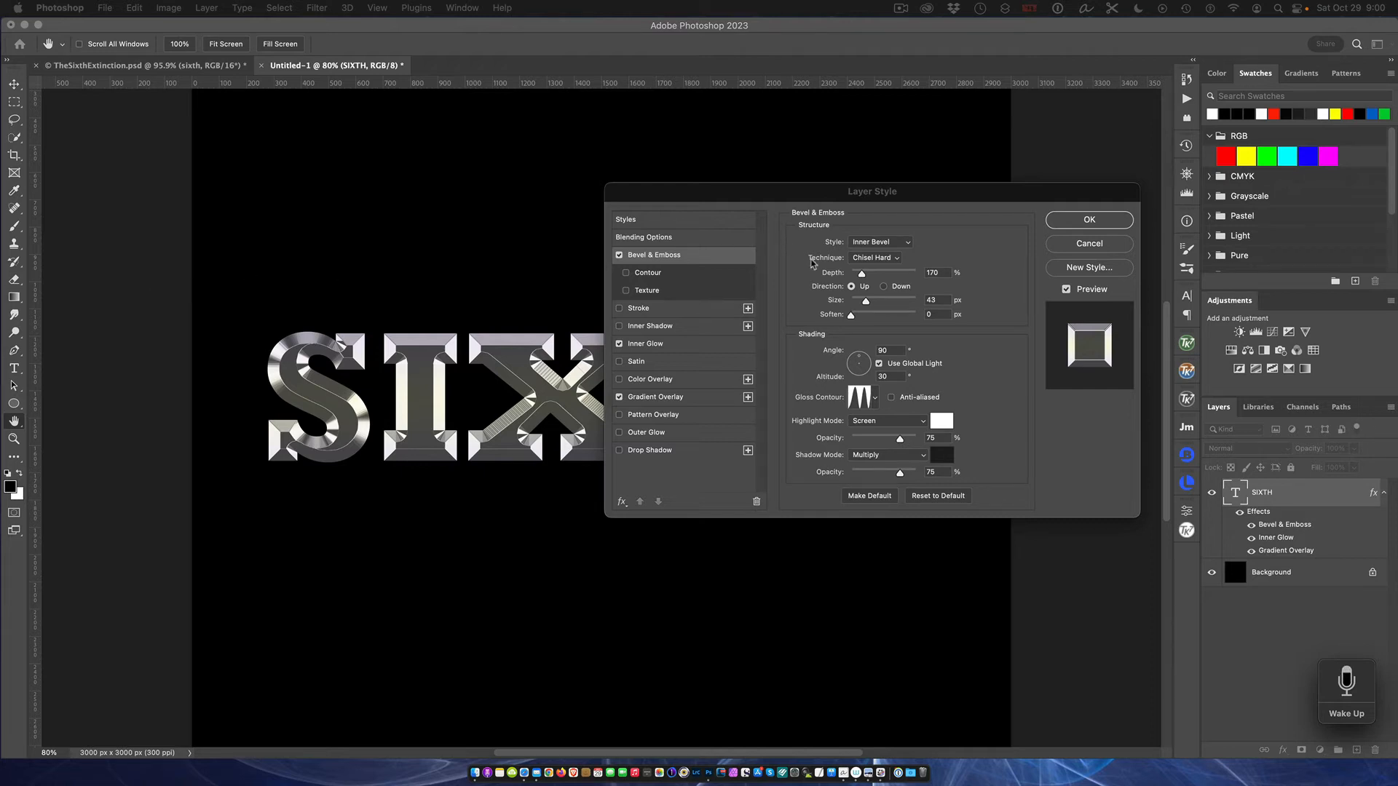
click(944, 271)
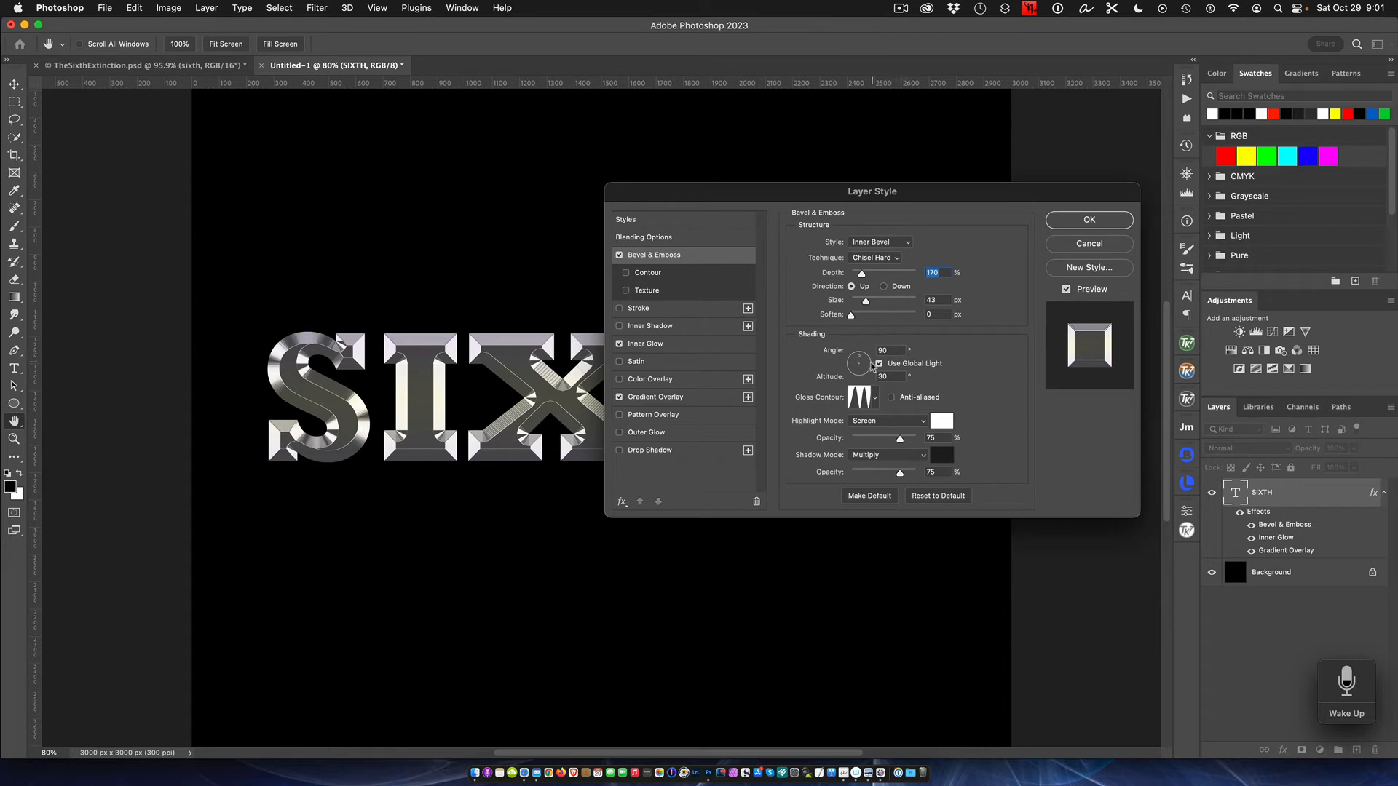
drag(860, 358, 847, 353)
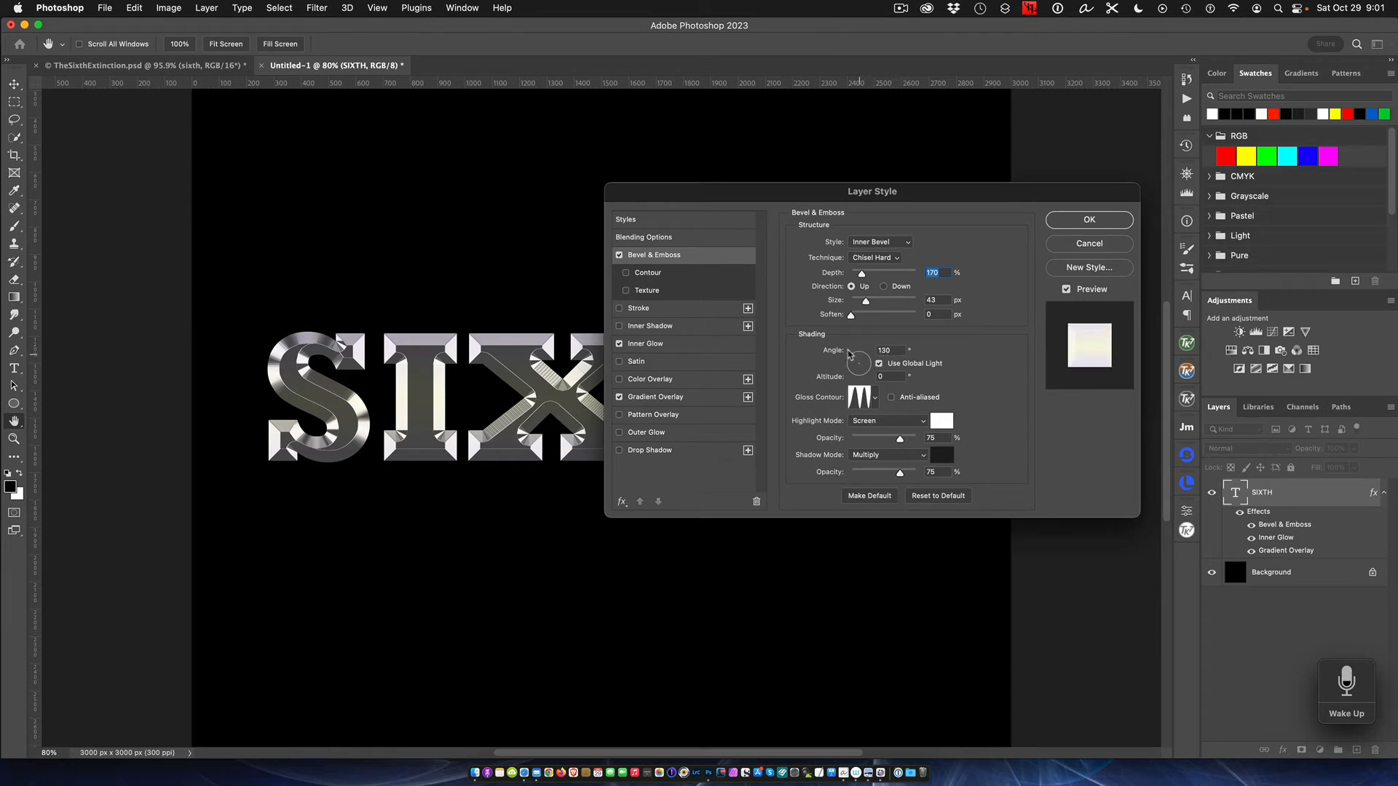
drag(849, 354, 854, 353)
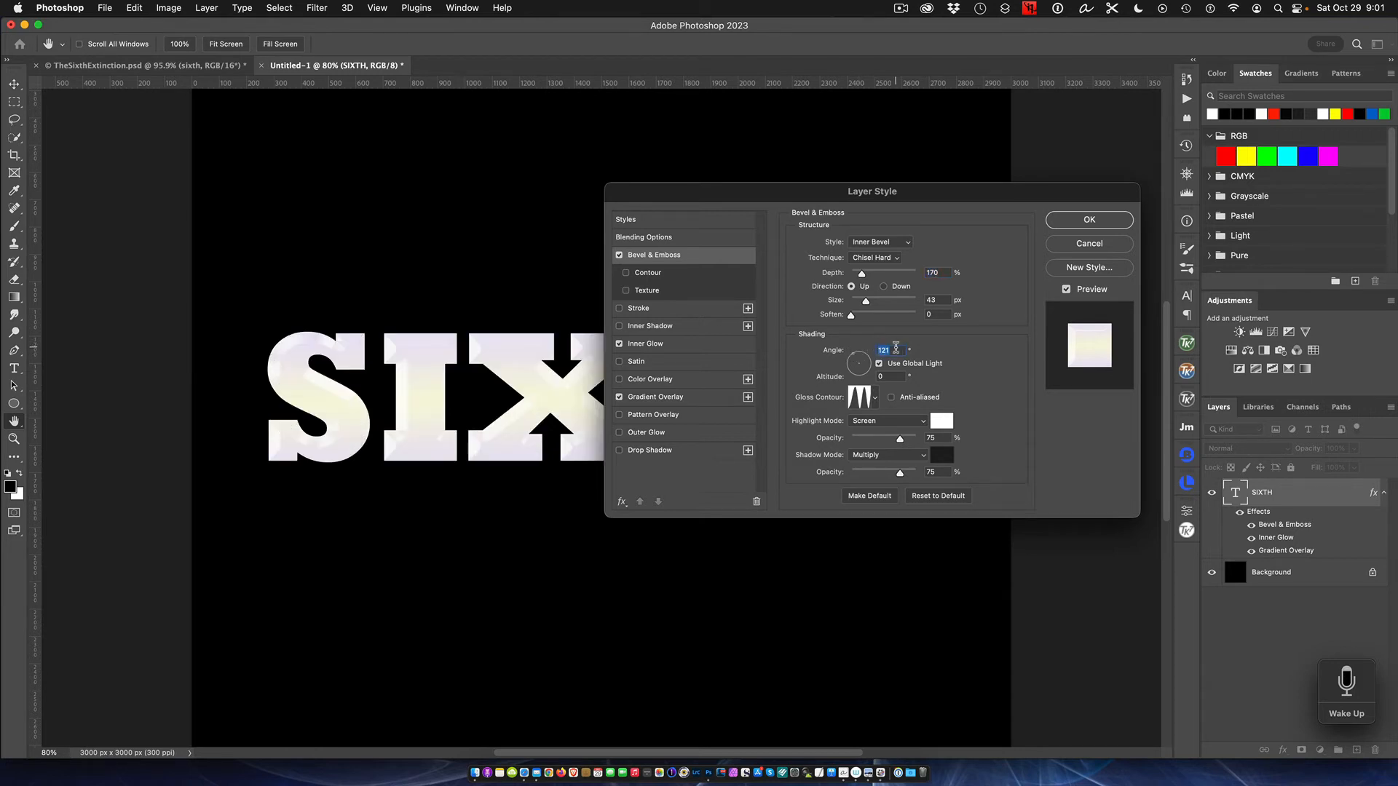
text(120)
key(Return)
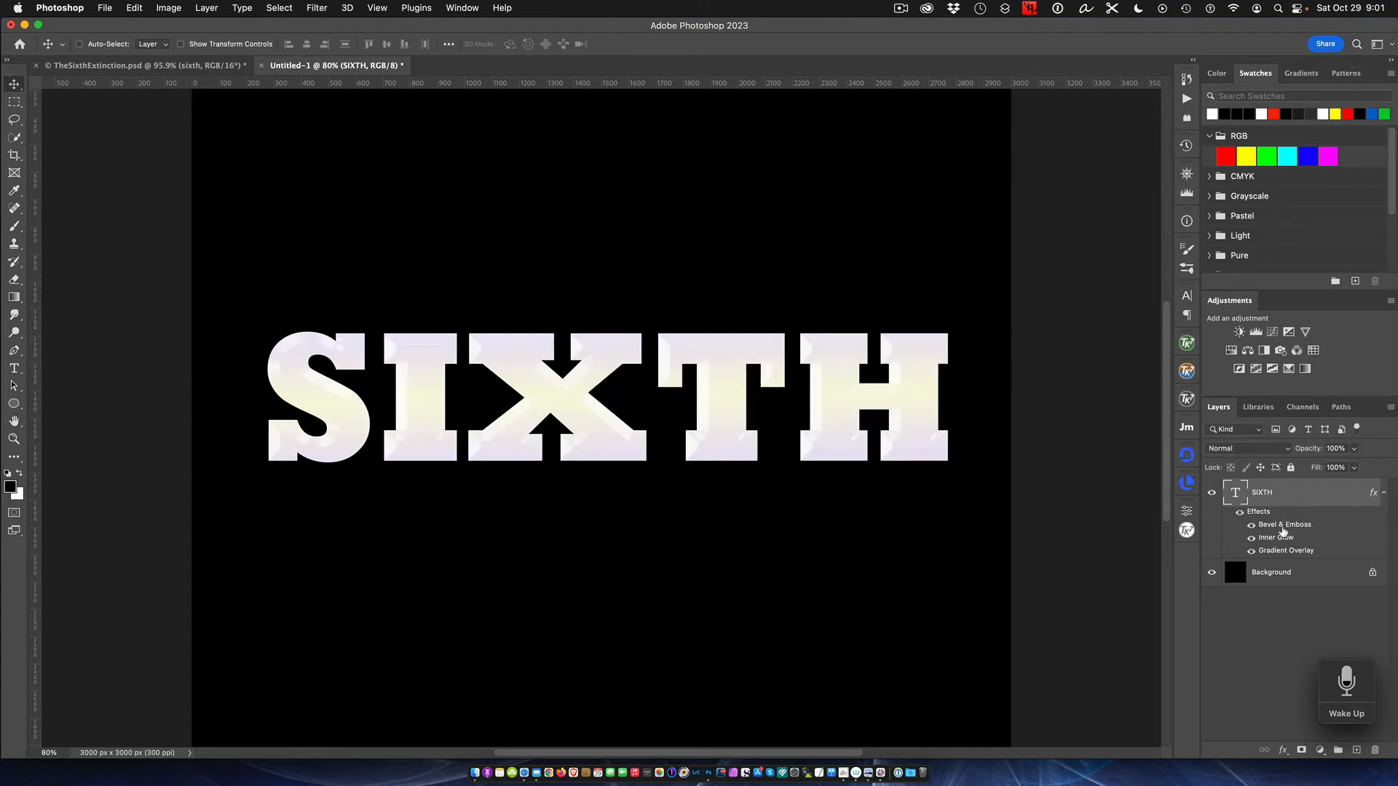
Step: Set the bevel's altitude to 30° with the Ring - Double gloss contour, and compare the text with and without effects
double_click(1284, 525)
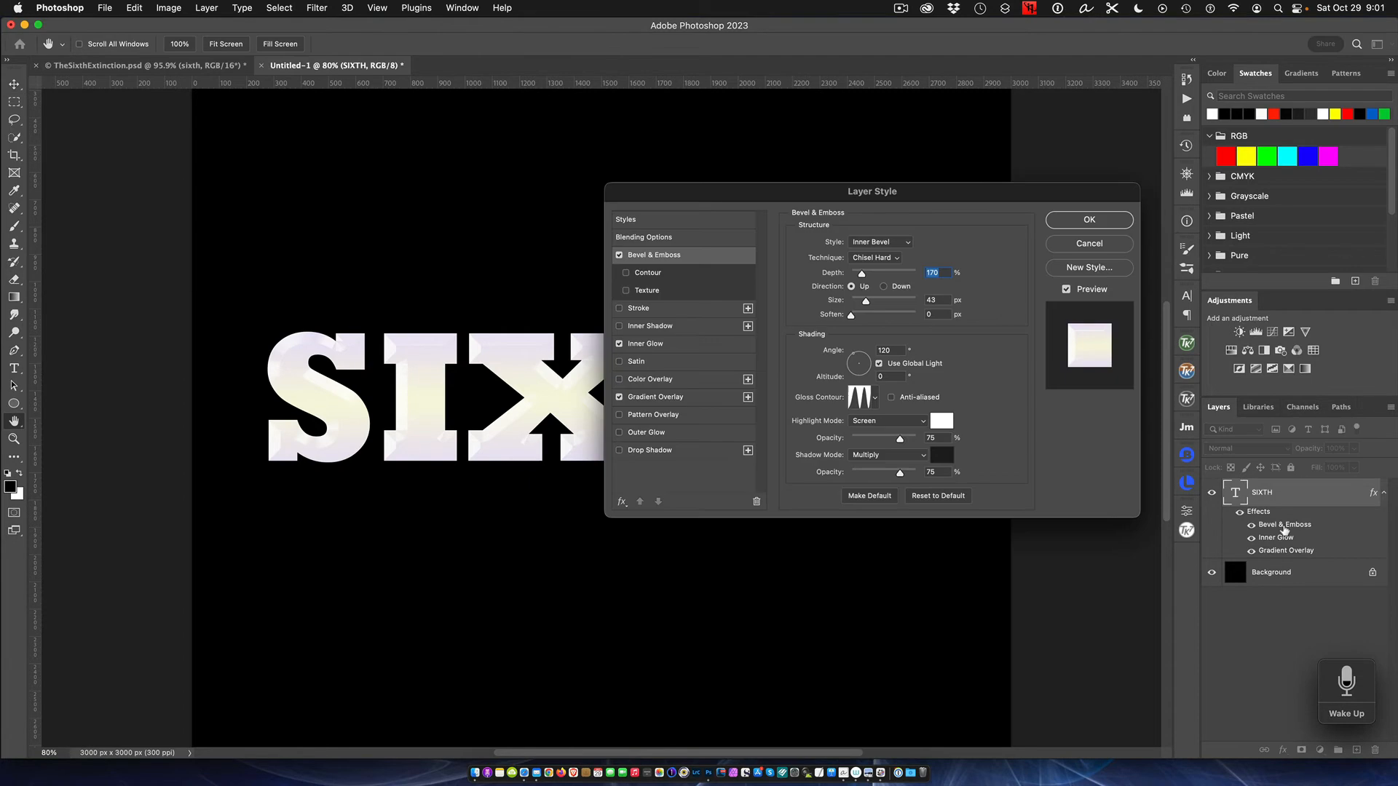
click(899, 378)
text(30)
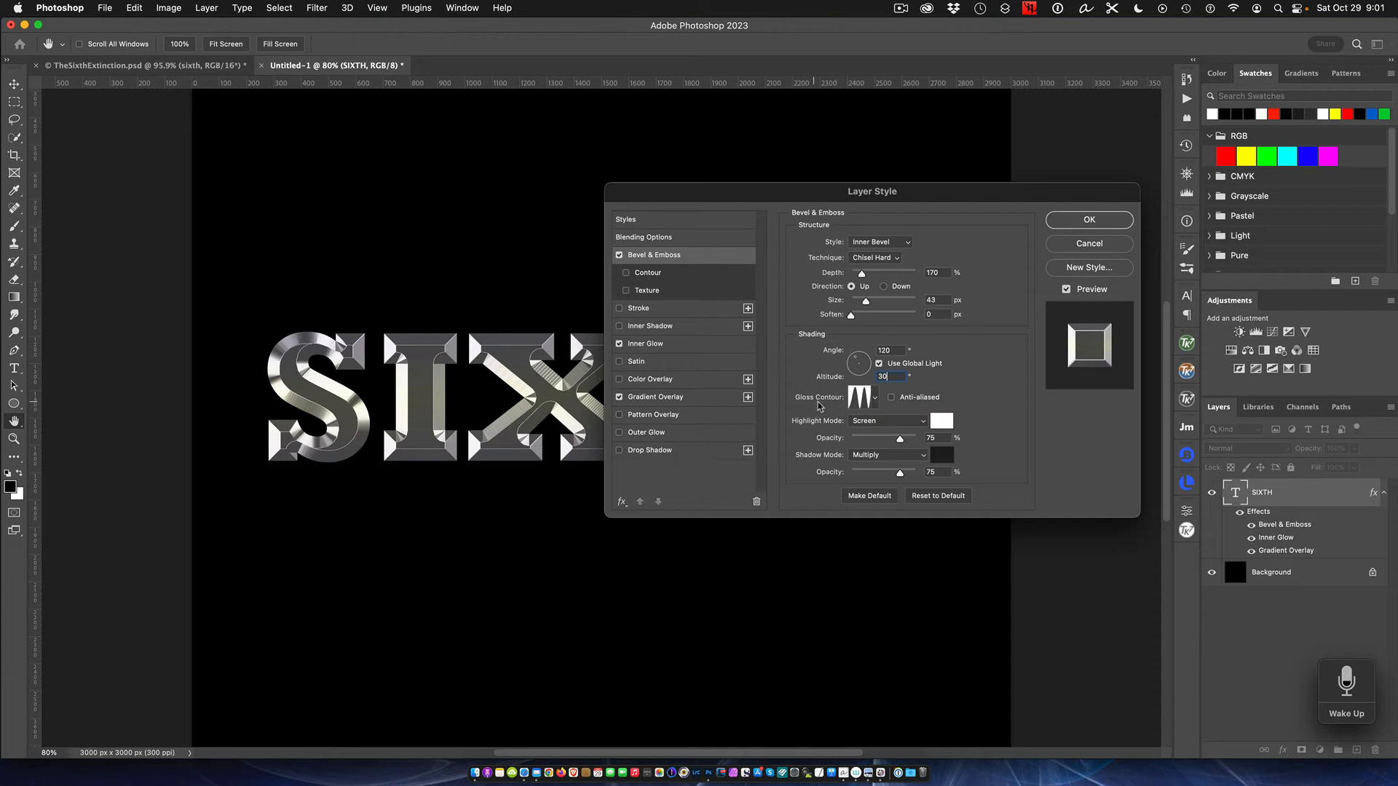
click(876, 402)
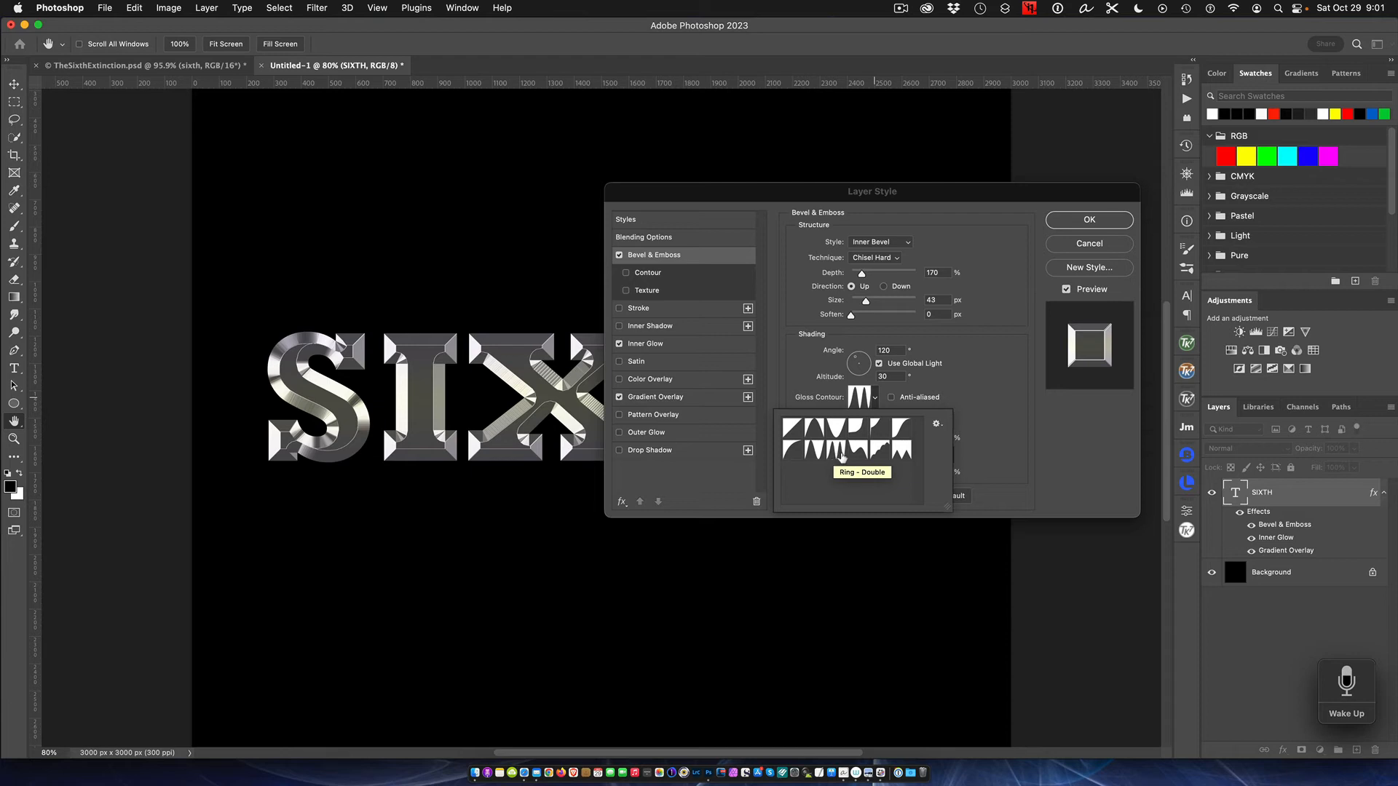
click(836, 453)
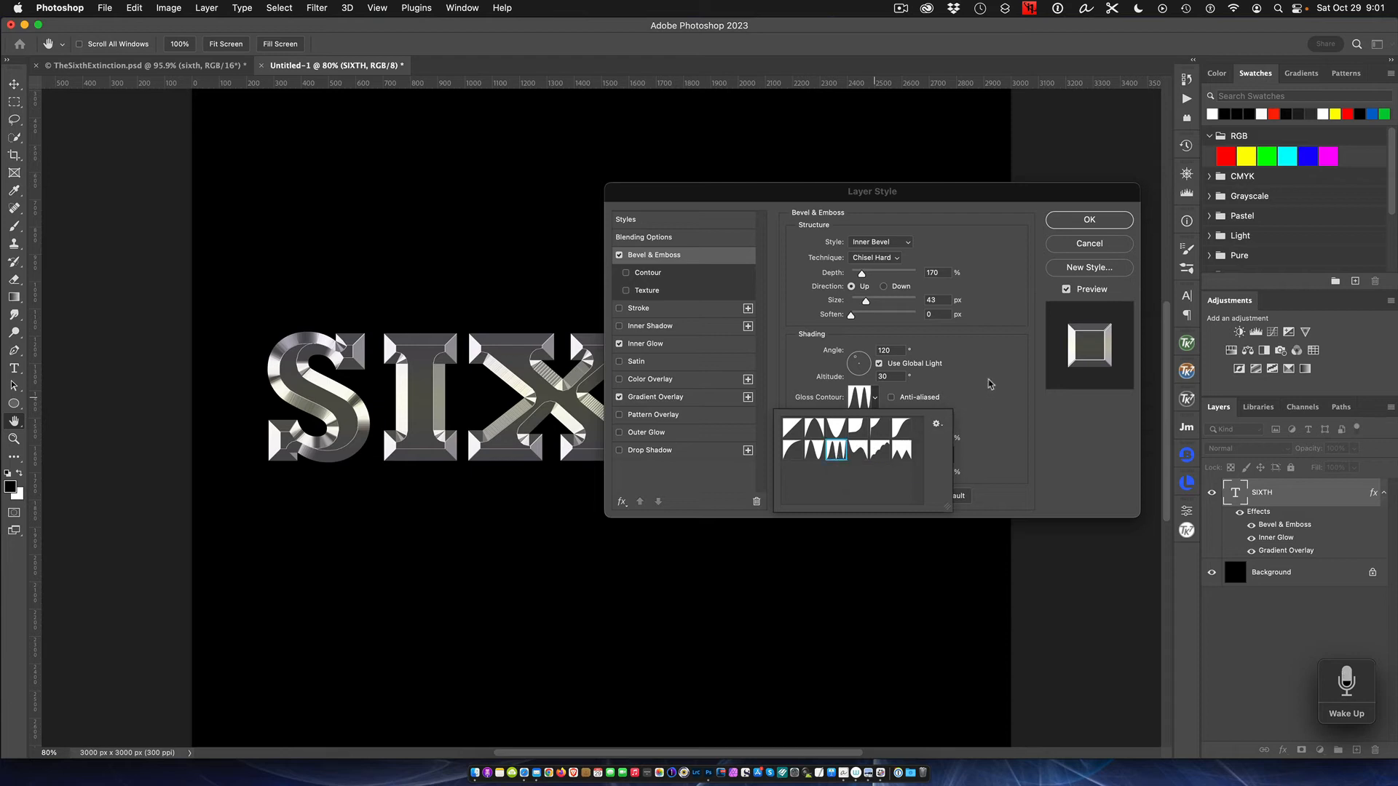
click(990, 386)
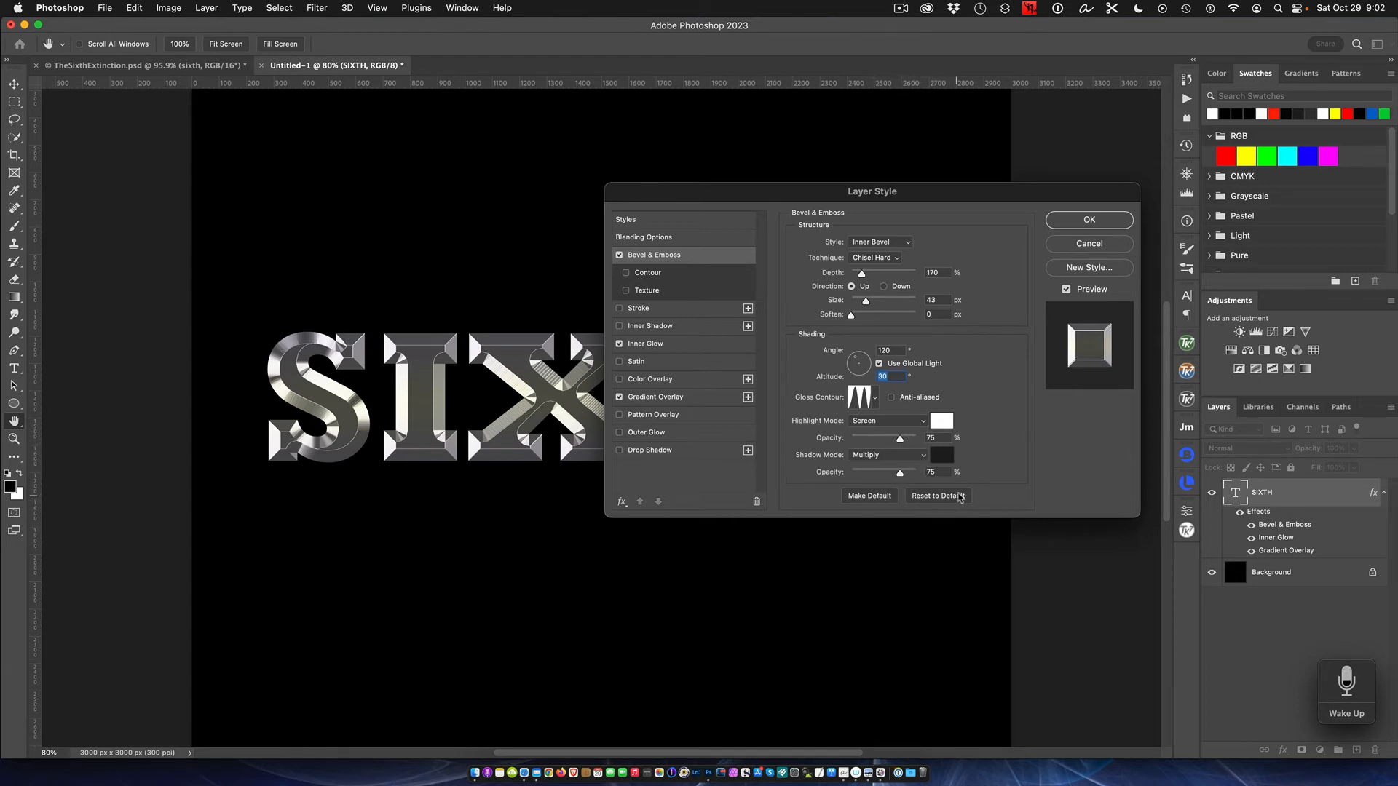
click(1081, 226)
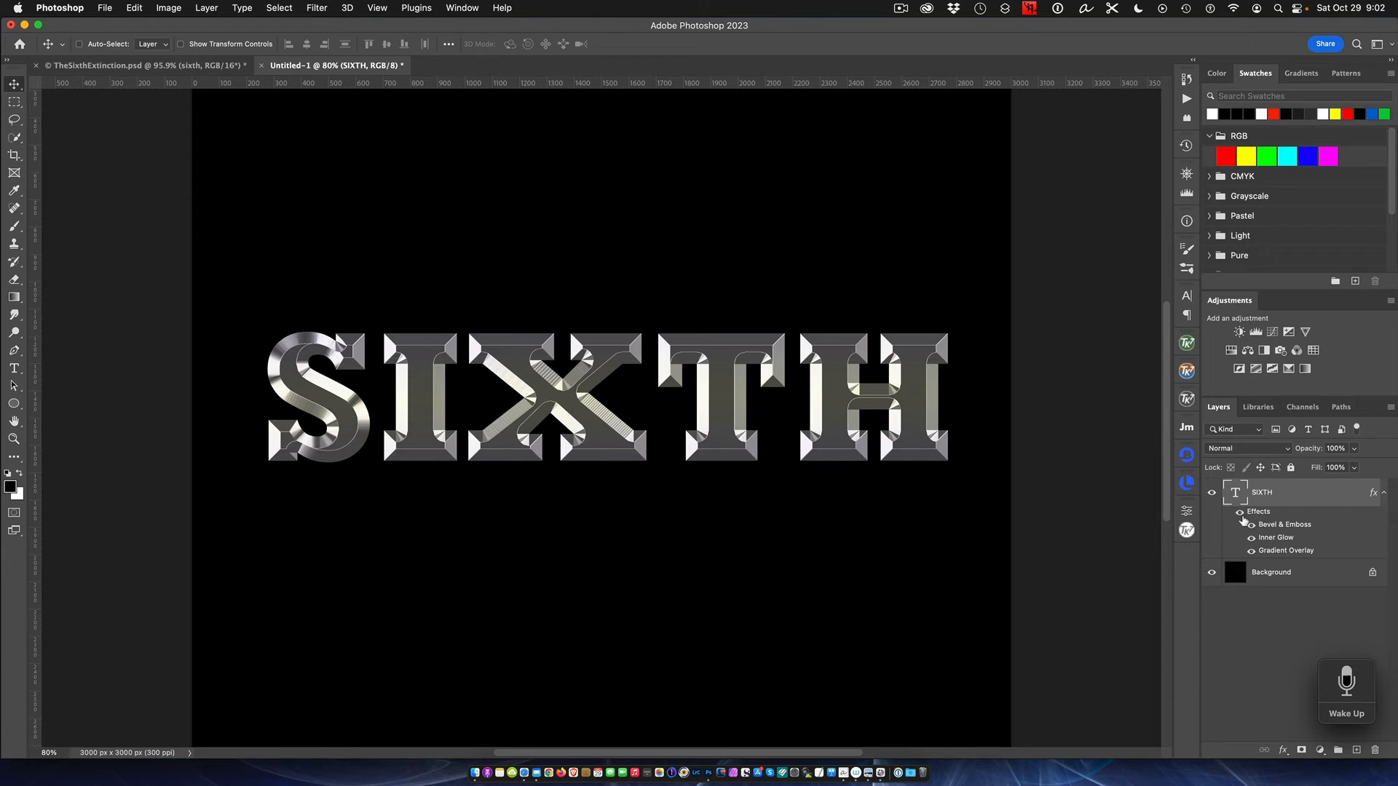
click(1240, 513)
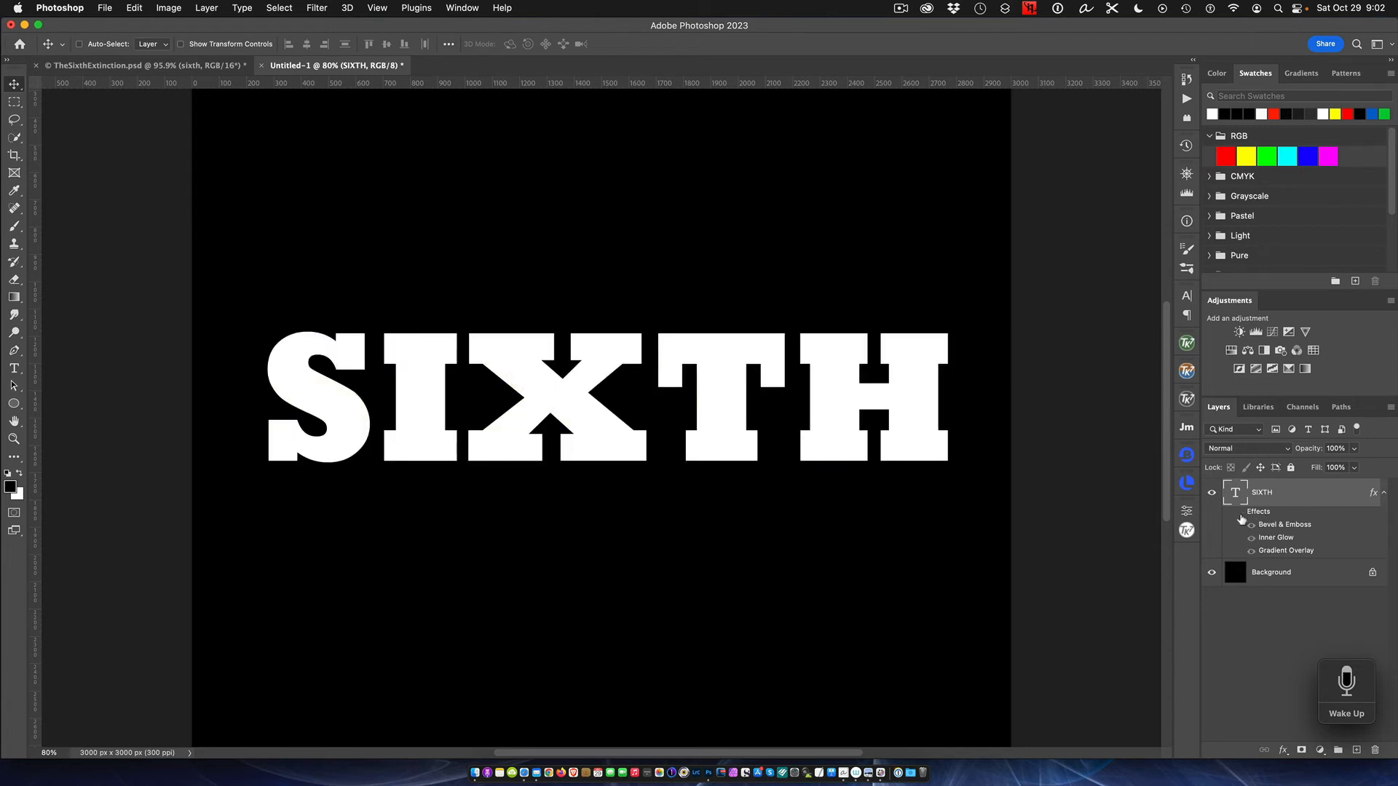
click(1240, 515)
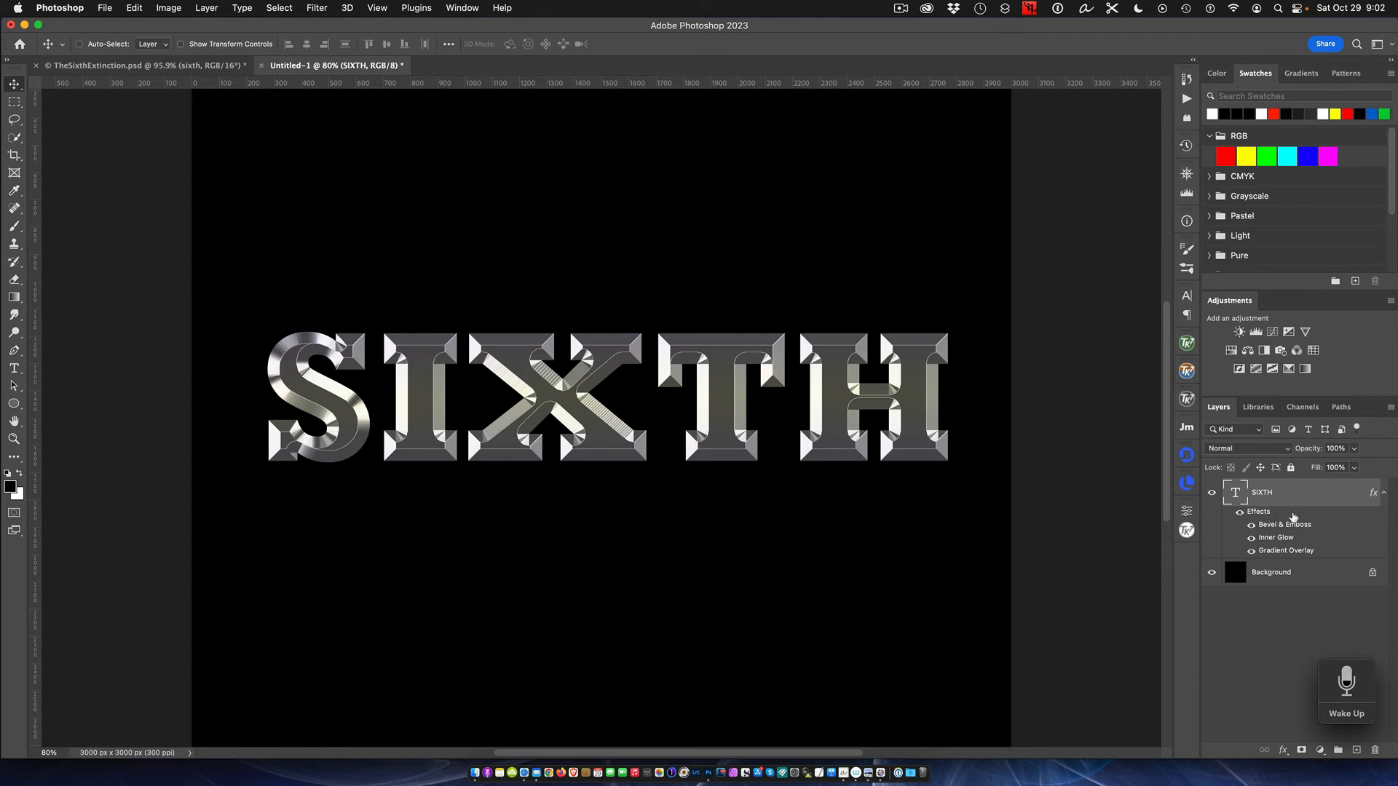
Step: Try an Outer Glow effect with a size of 114 px on the SIXTH text layer, and hide that glow
double_click(1295, 518)
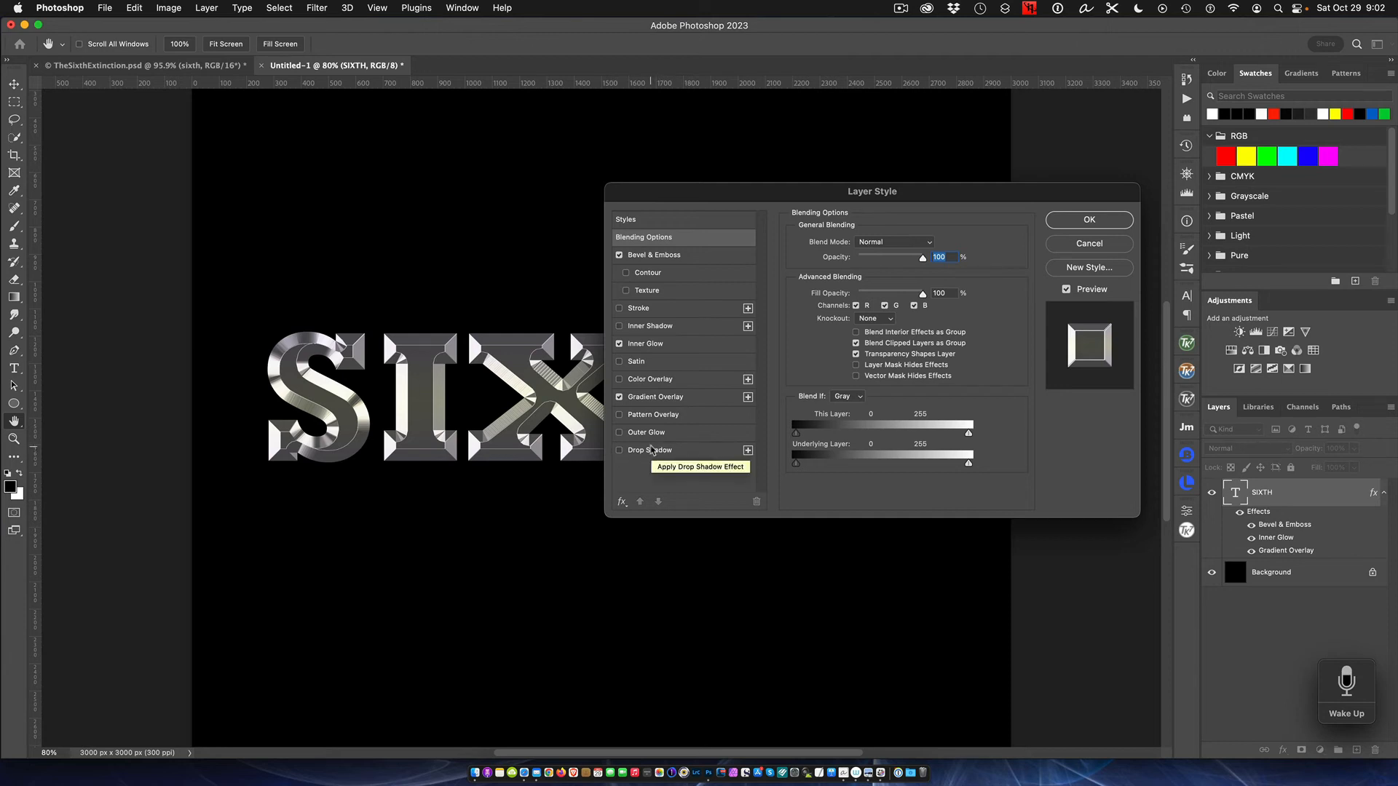
click(647, 433)
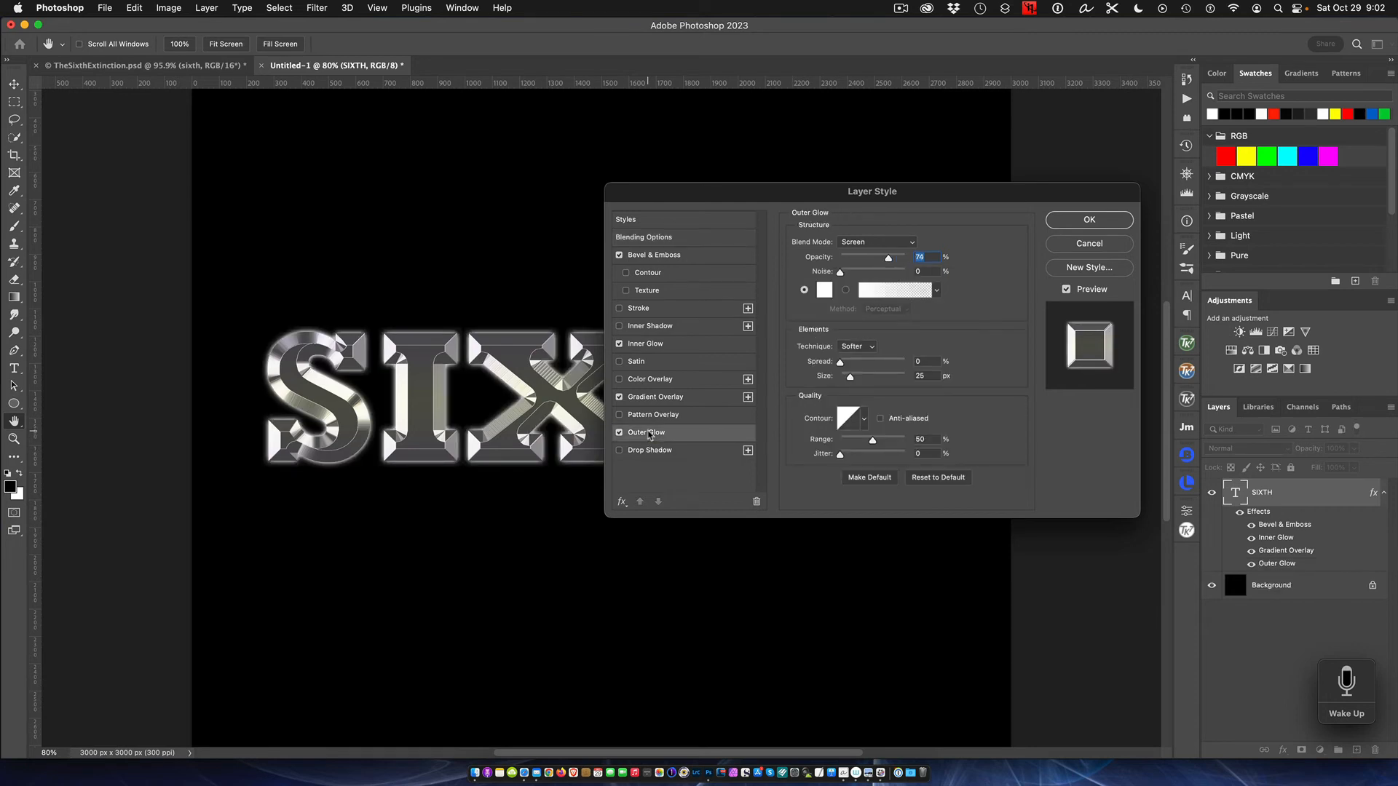
drag(734, 197, 904, 79)
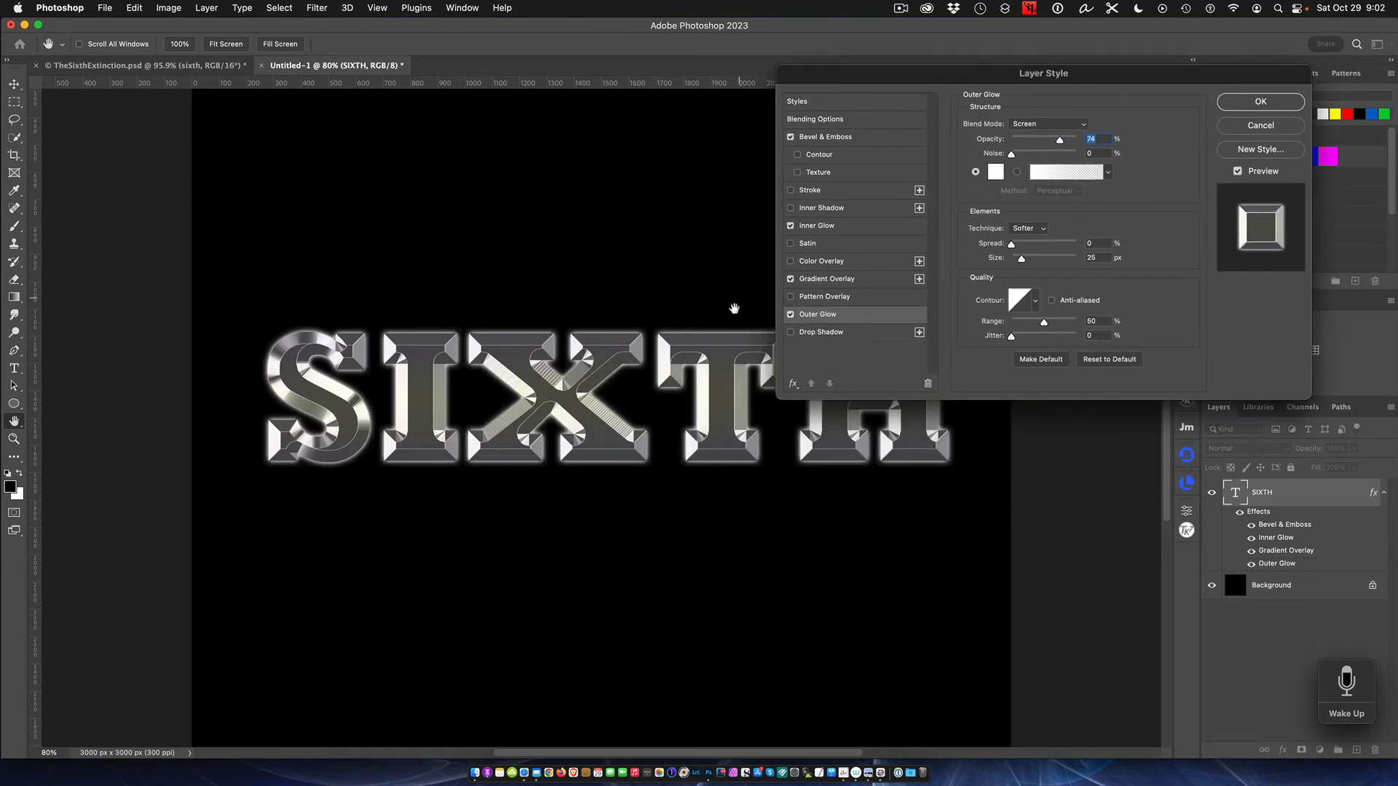
click(791, 315)
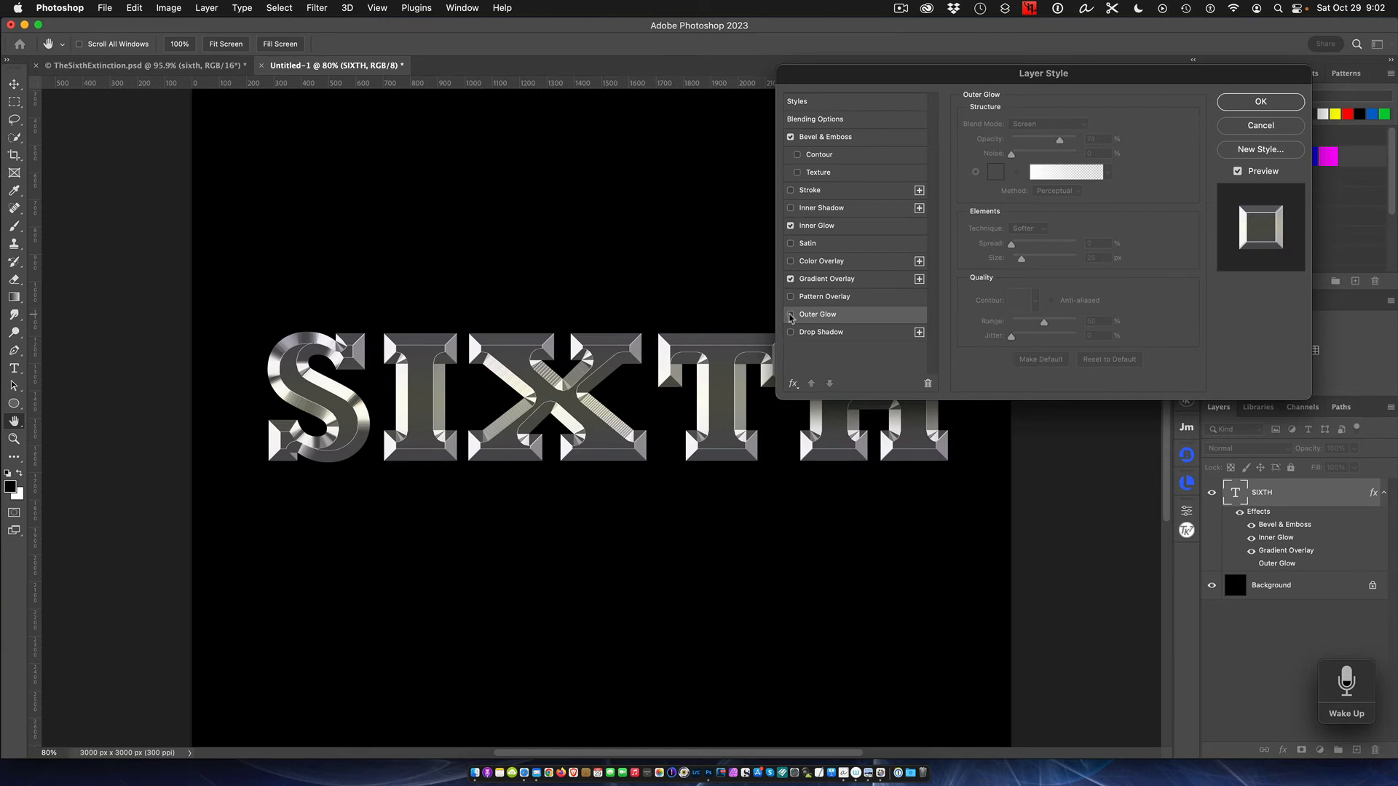
click(791, 315)
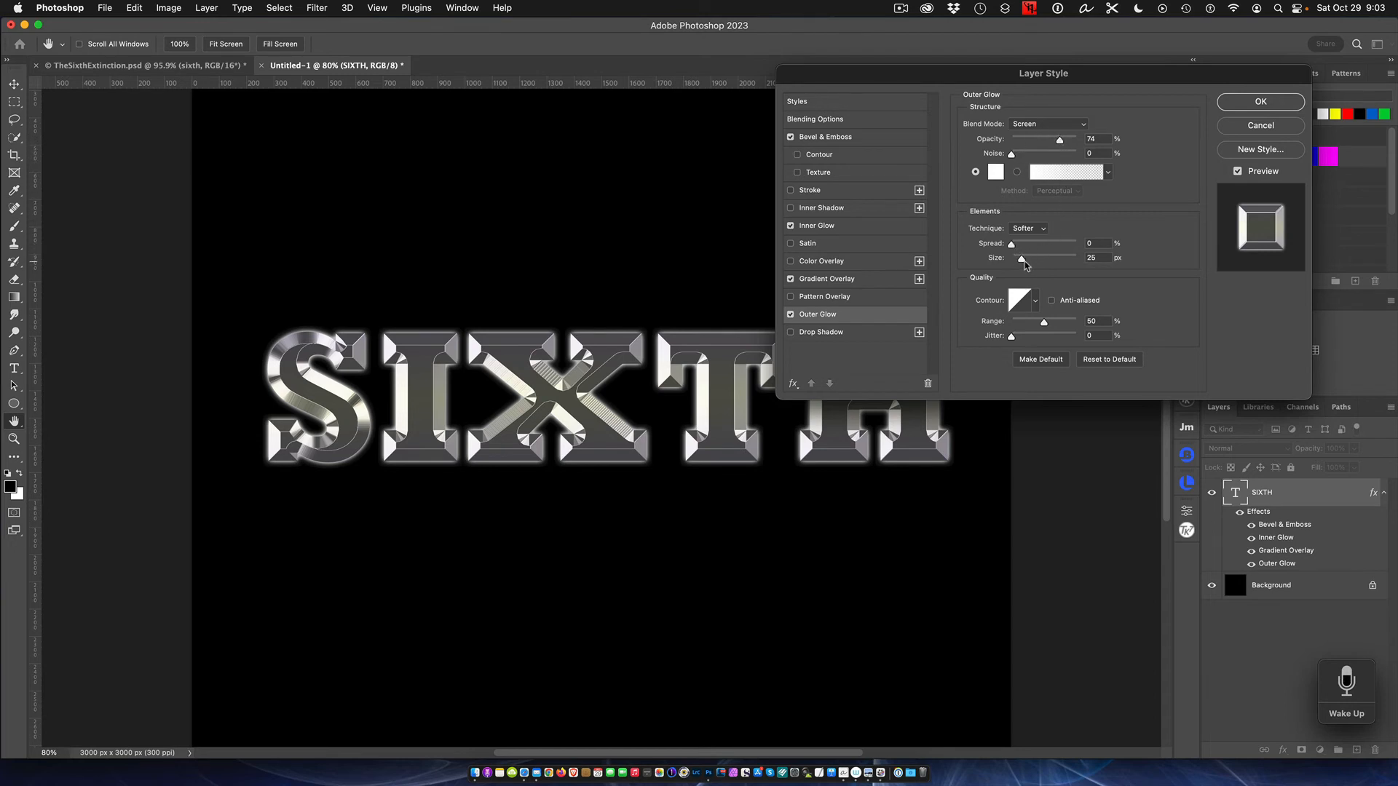
drag(1024, 263, 1046, 260)
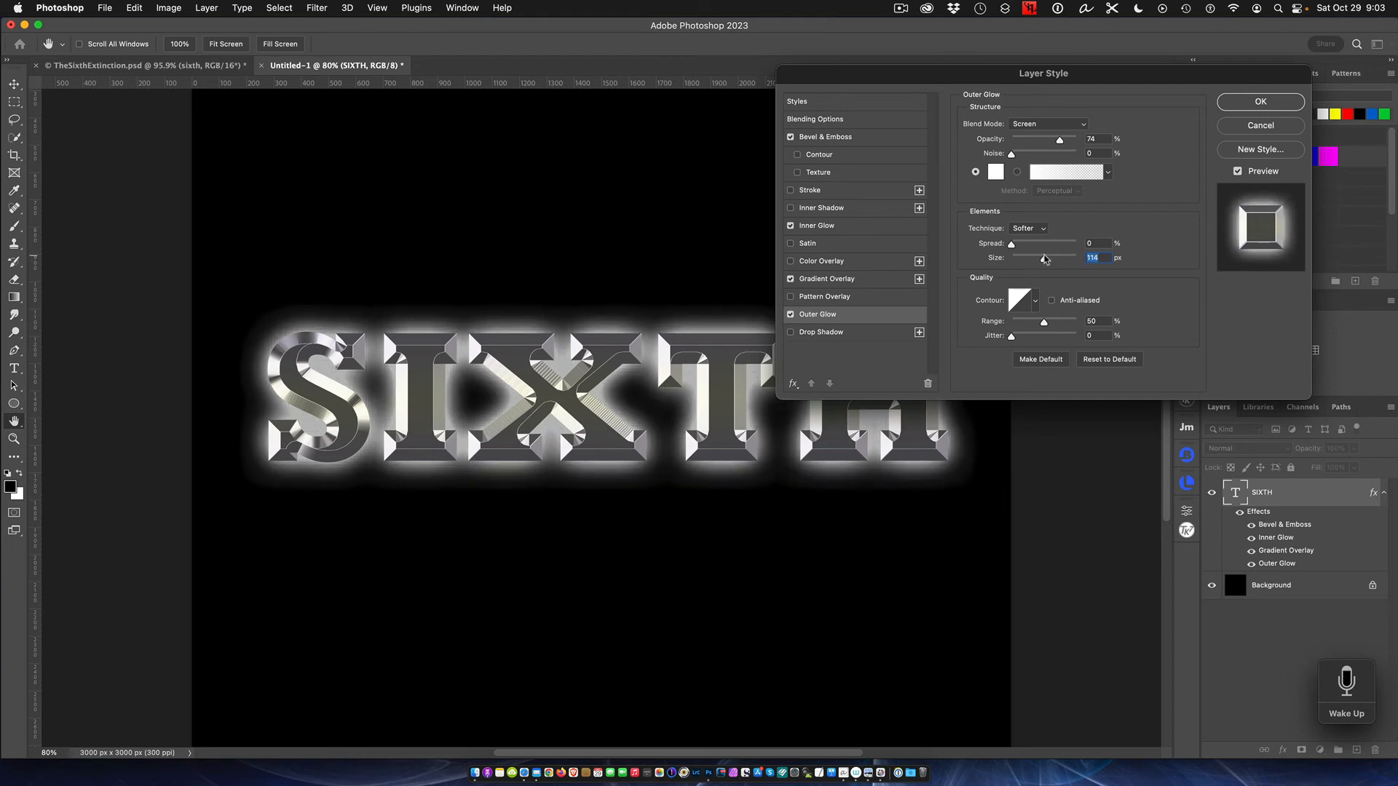
click(1261, 102)
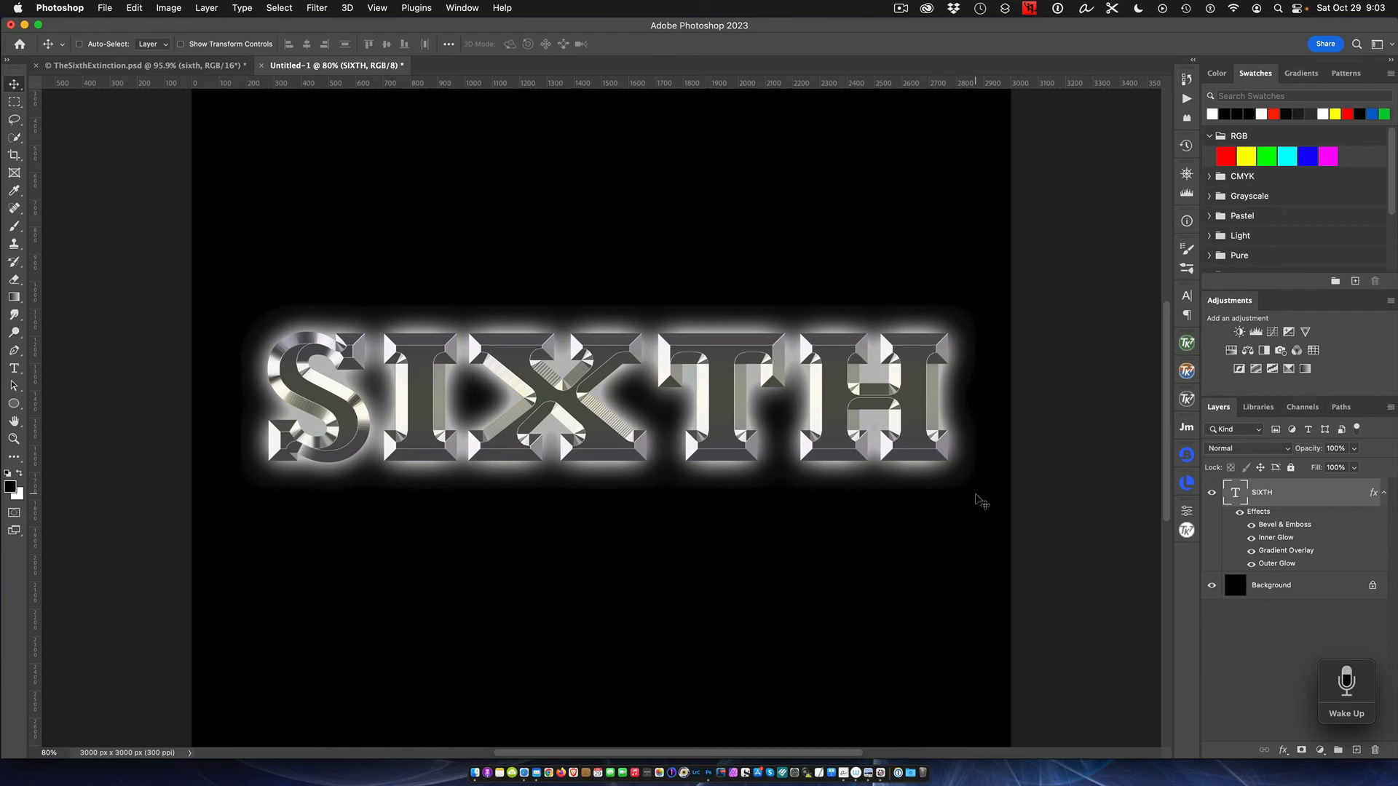
click(1250, 565)
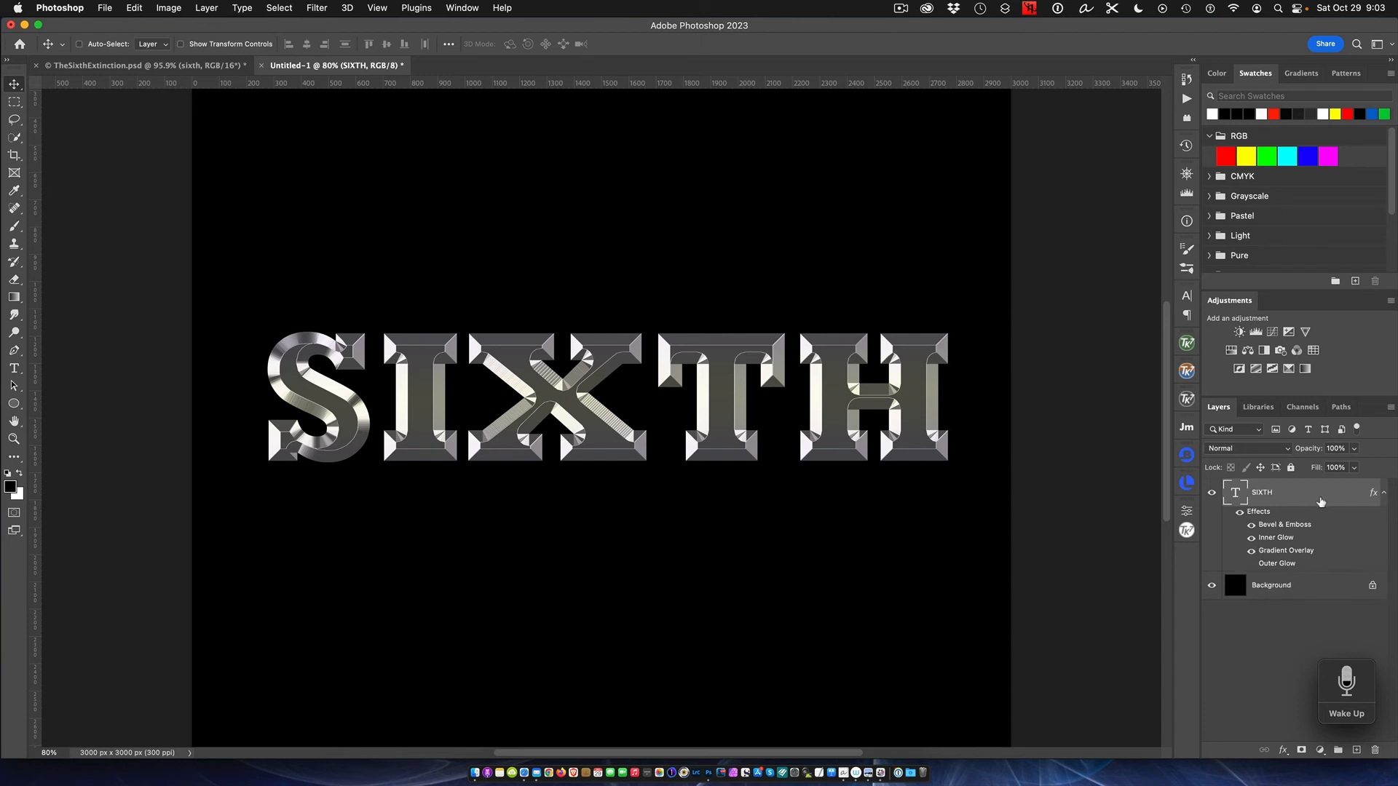
Step: Enable Texture under Bevel & Emboss for the SIXTH layer and choose the second of the three ungrouped patterns
double_click(1320, 501)
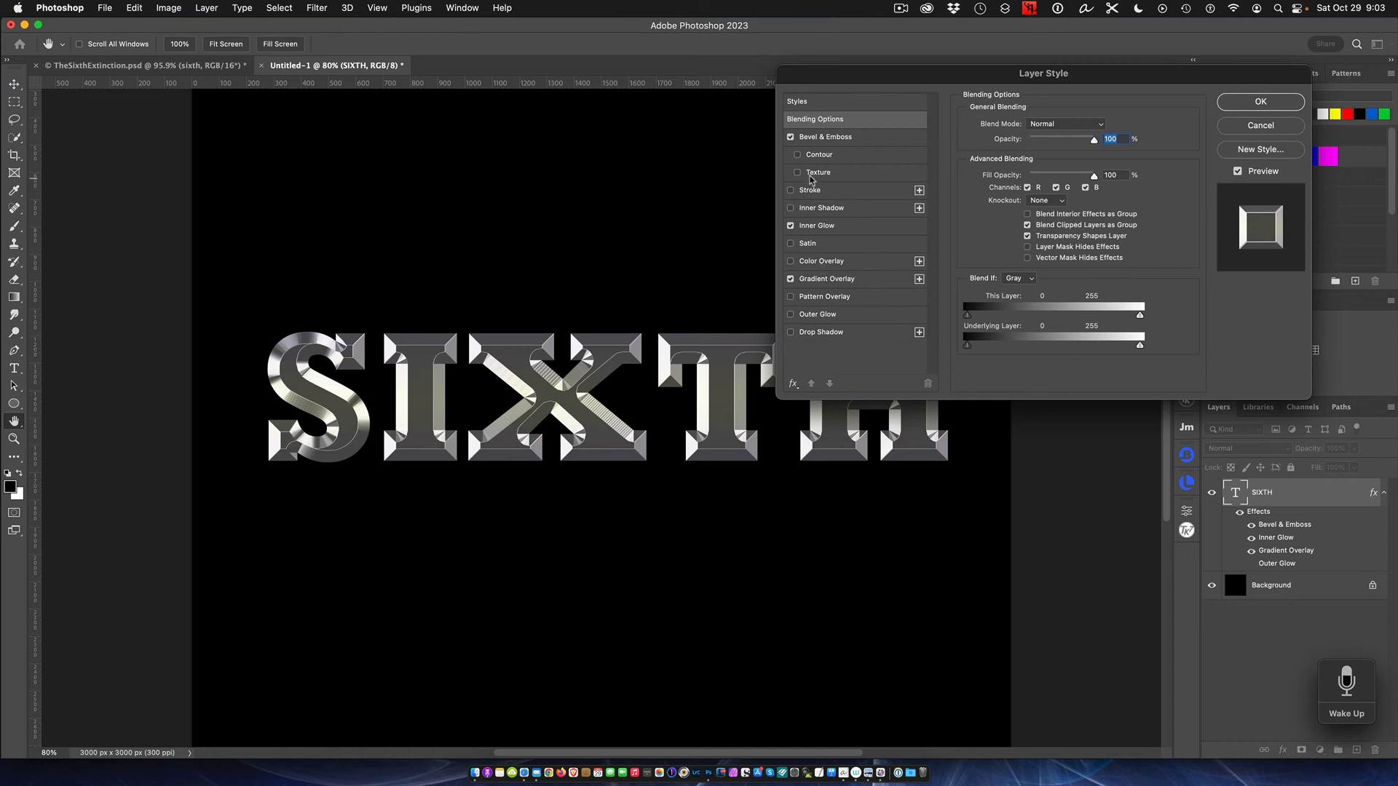
click(797, 173)
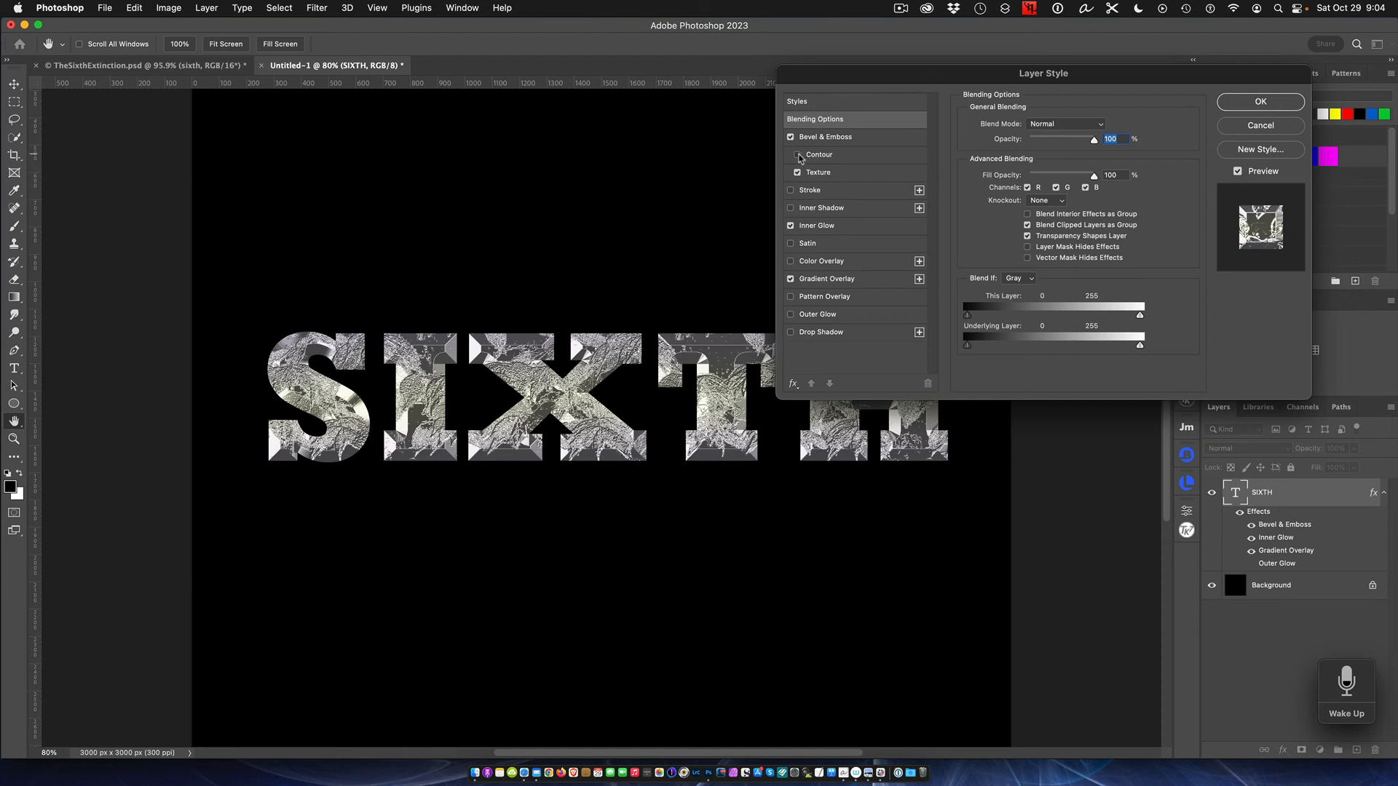
click(798, 155)
click(797, 155)
click(830, 174)
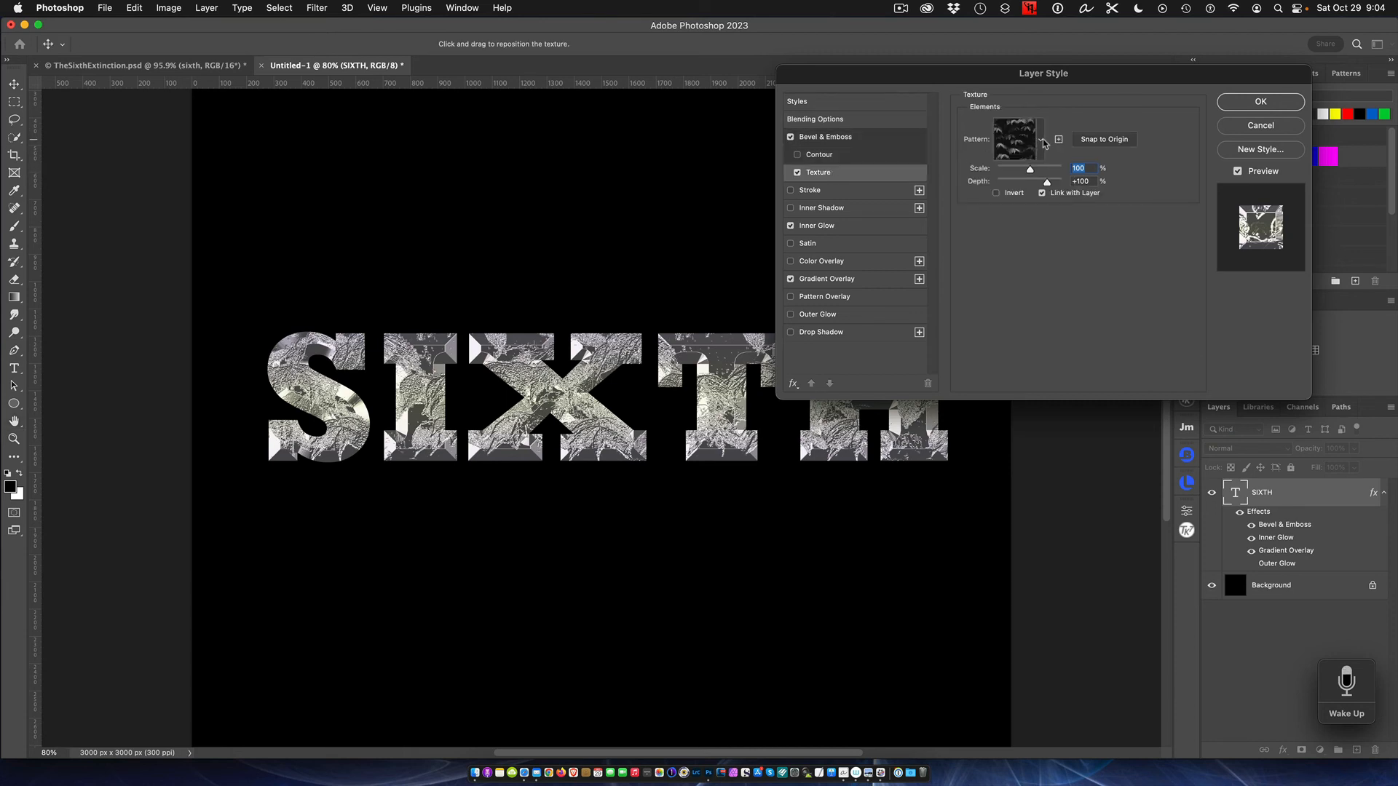
click(1041, 140)
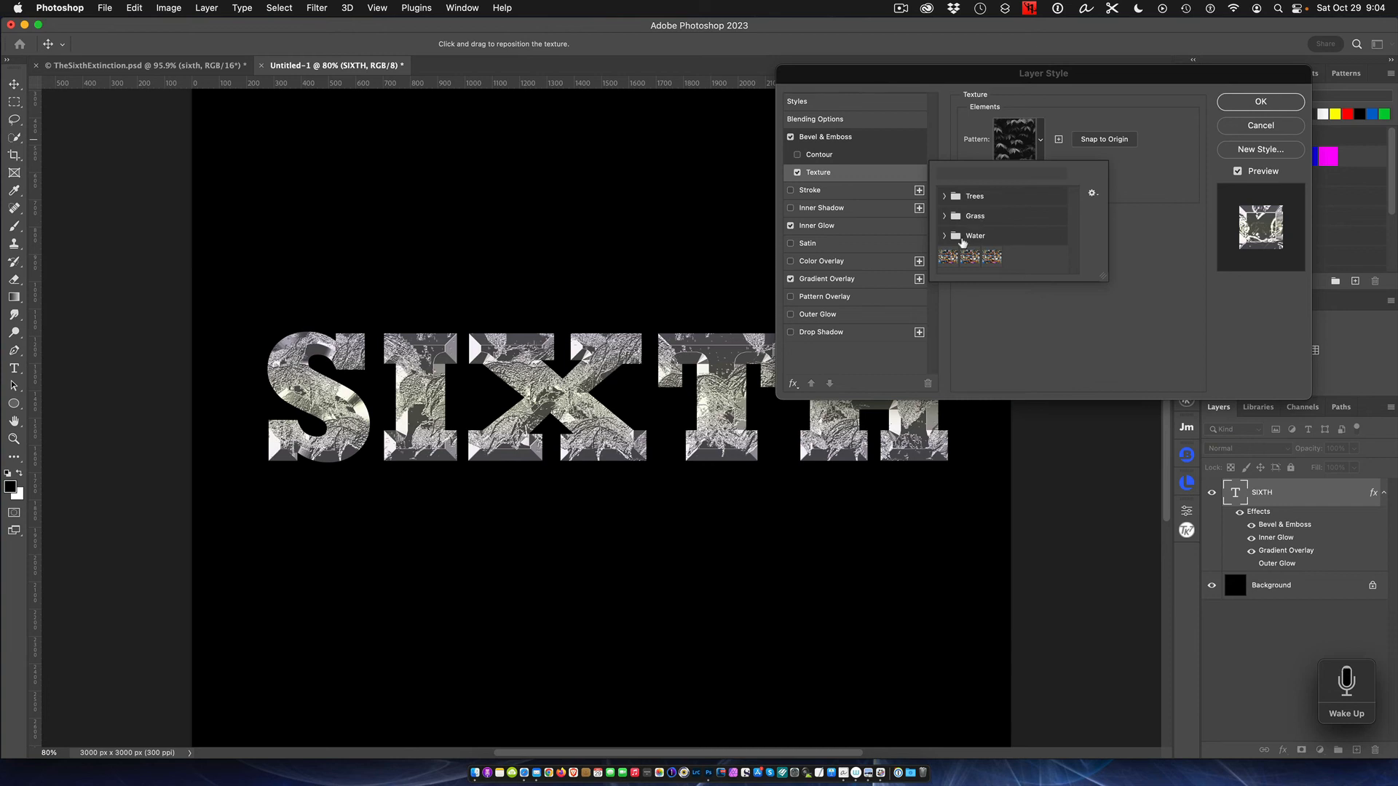
click(974, 259)
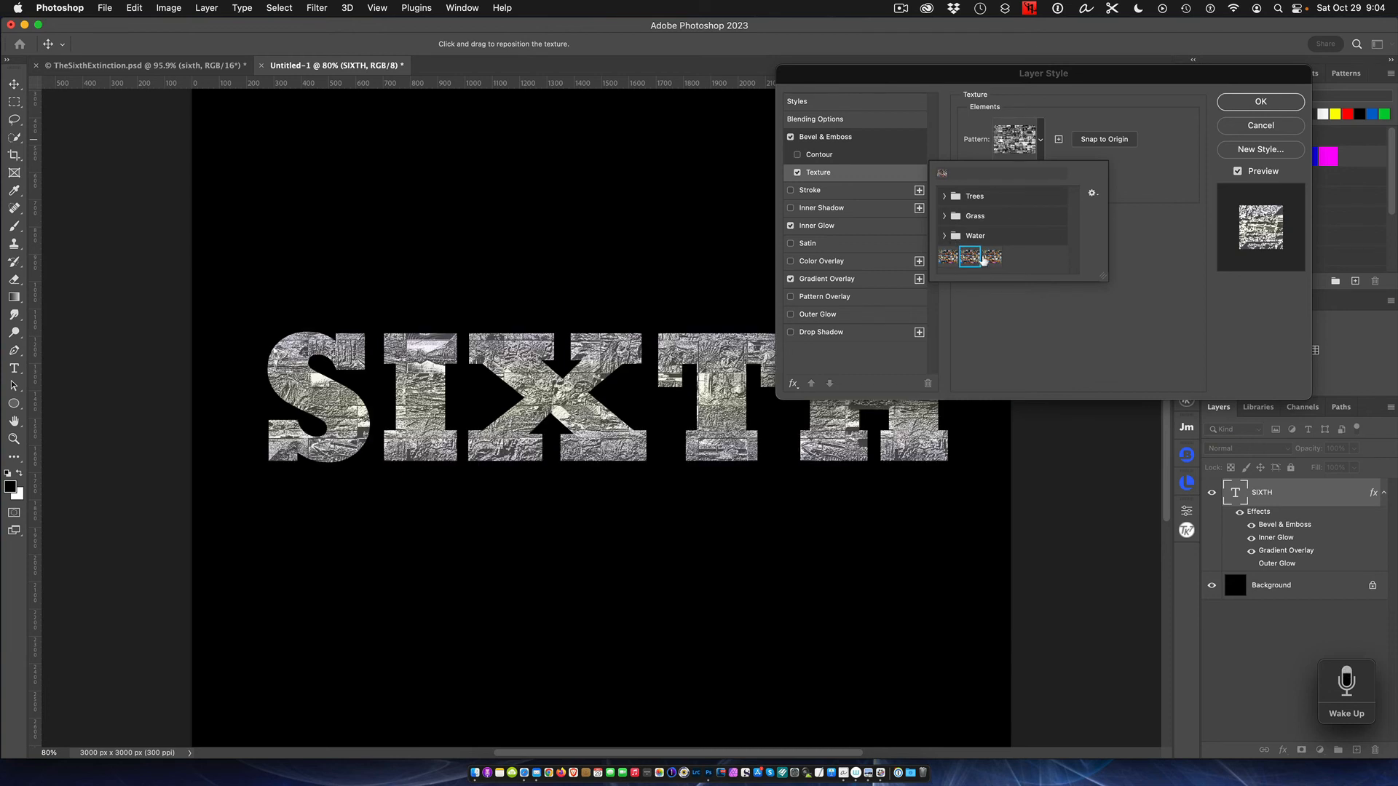
Step: Turn off the Texture option under Bevel & Emboss for the SIXTH layer and apply the layer style
click(995, 257)
click(1166, 162)
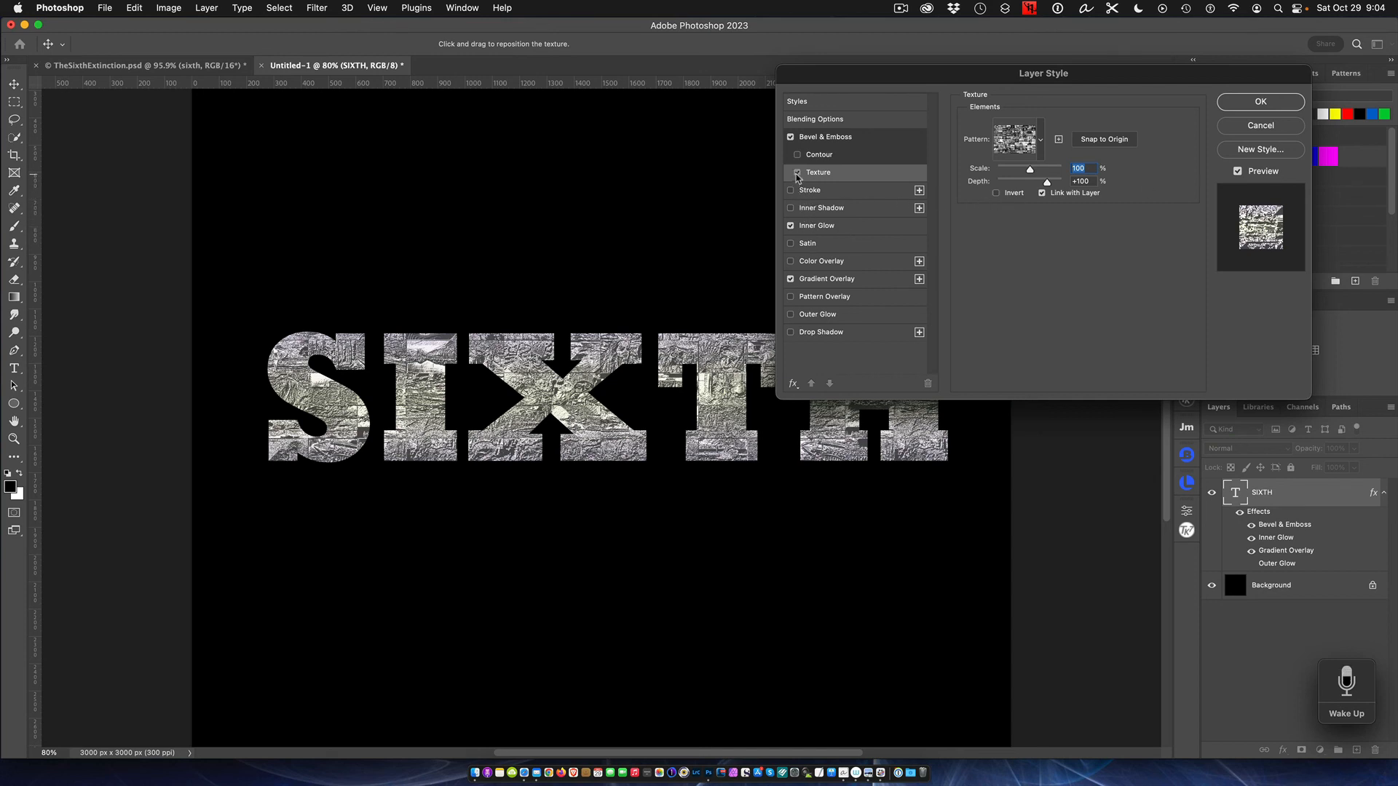
click(797, 172)
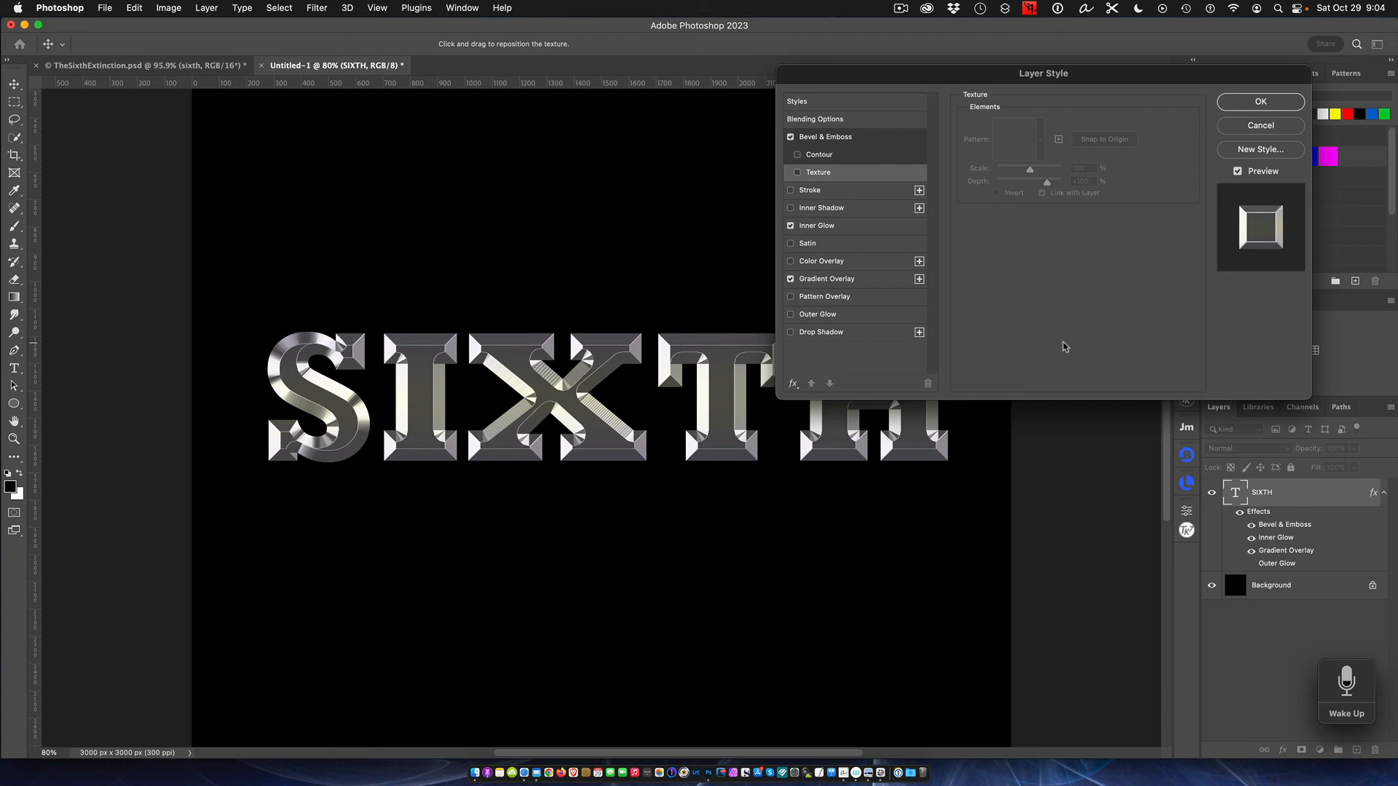
click(1260, 102)
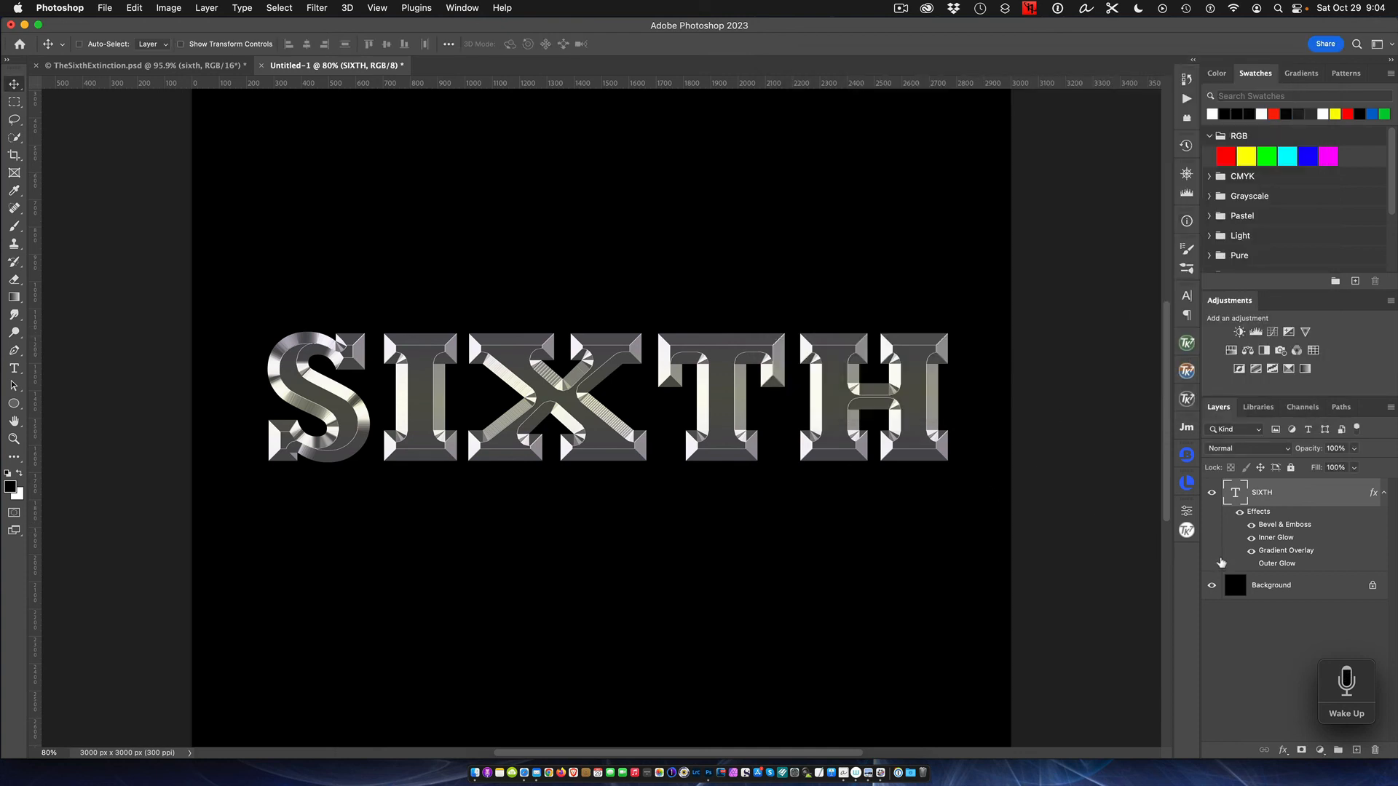
Step: Compare the SIXTH text with and without all its layer effects twice, leaving the effects shown
click(1239, 513)
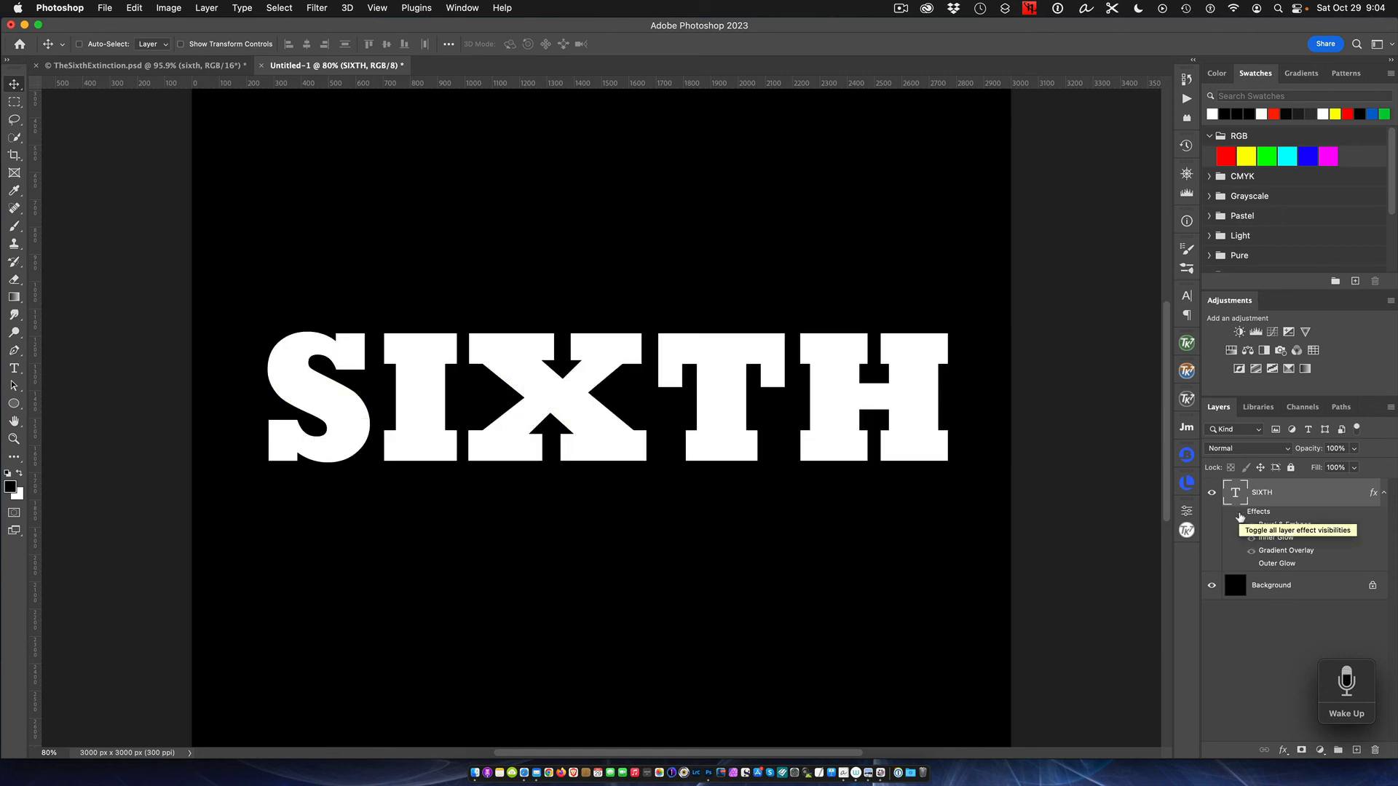
click(1238, 513)
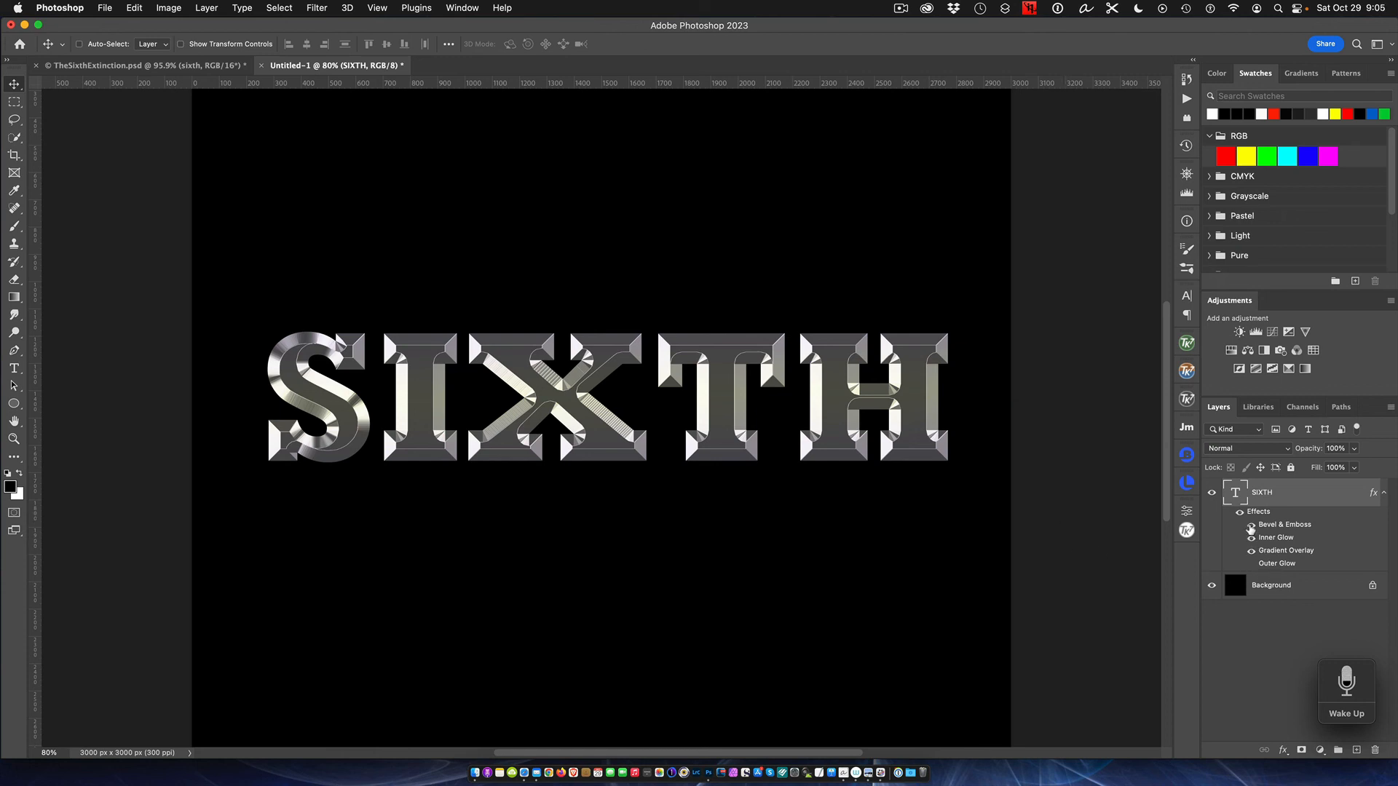
click(1238, 513)
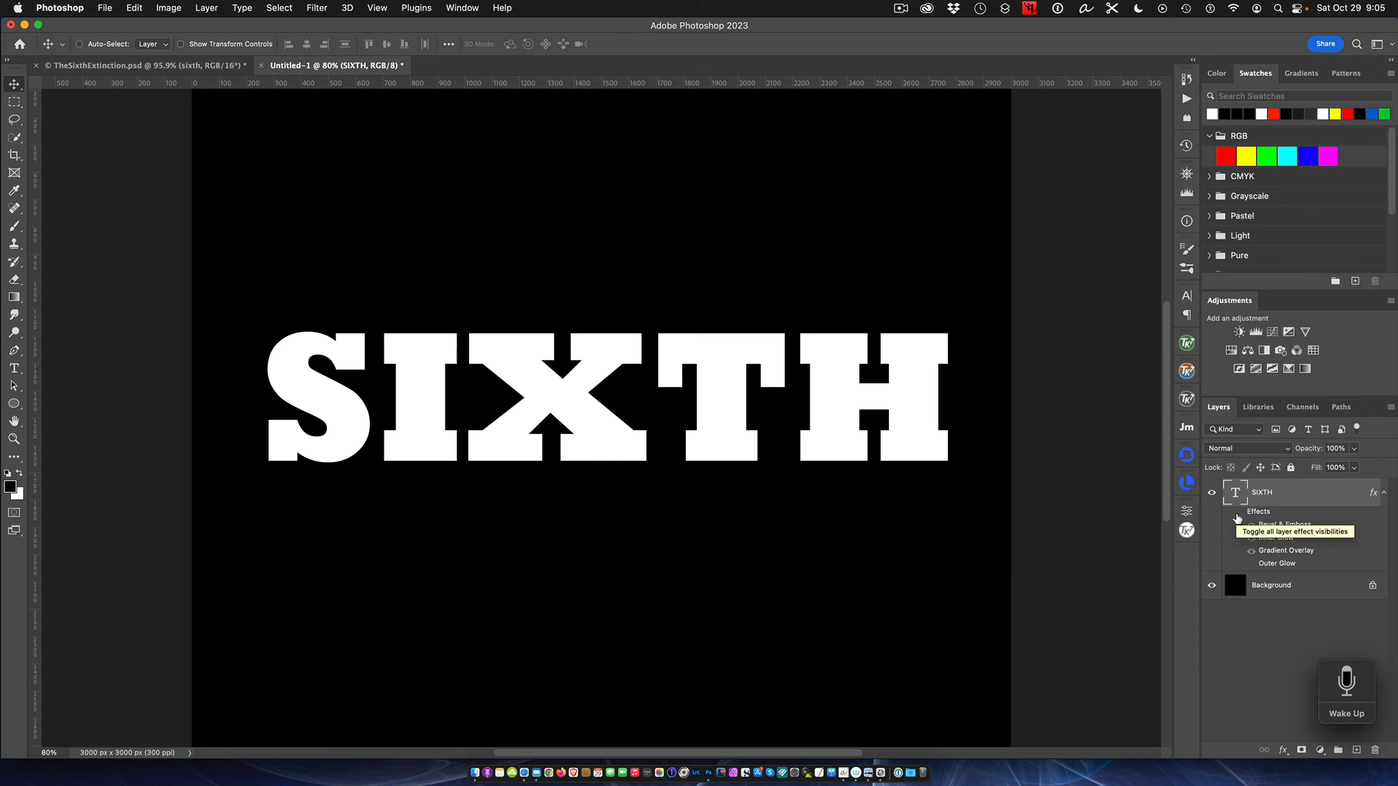
click(1238, 513)
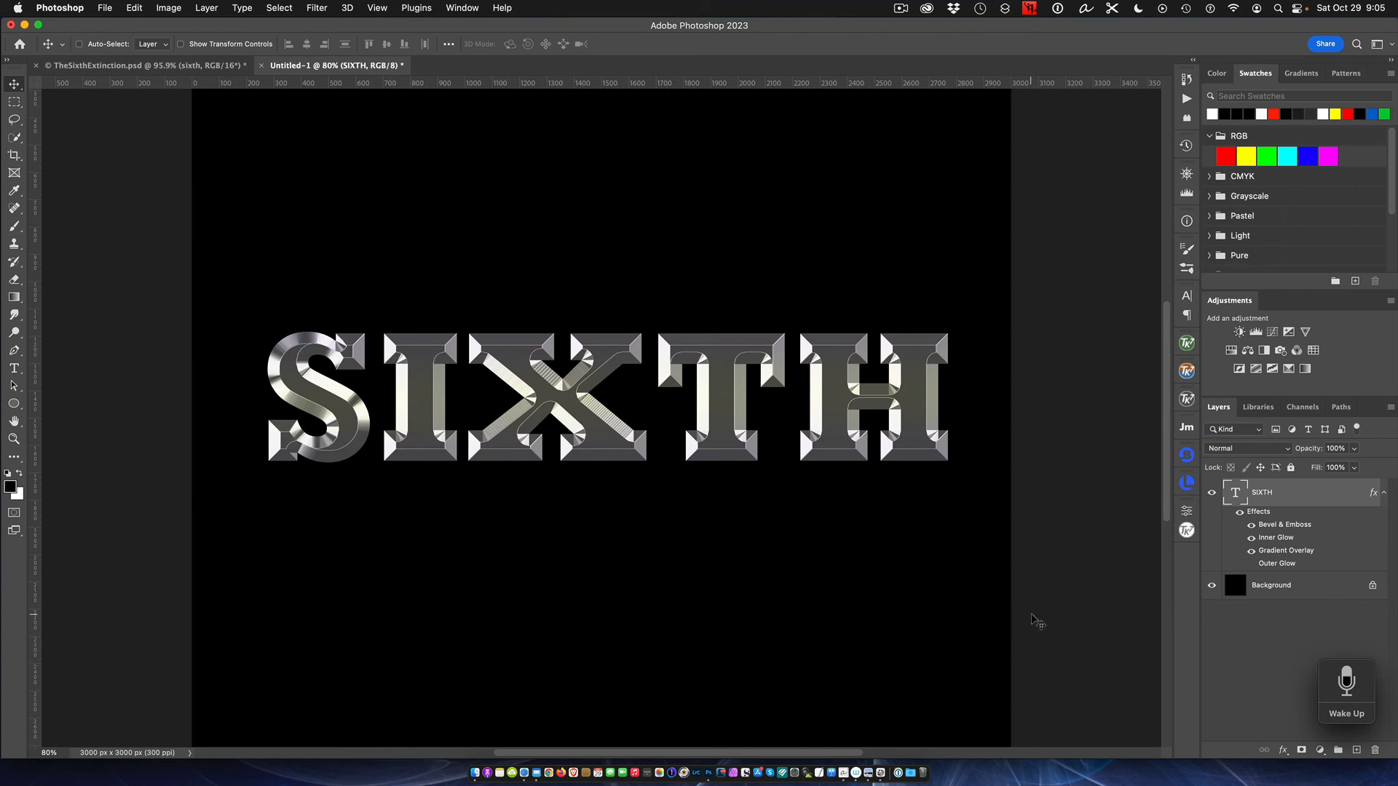
click(901, 8)
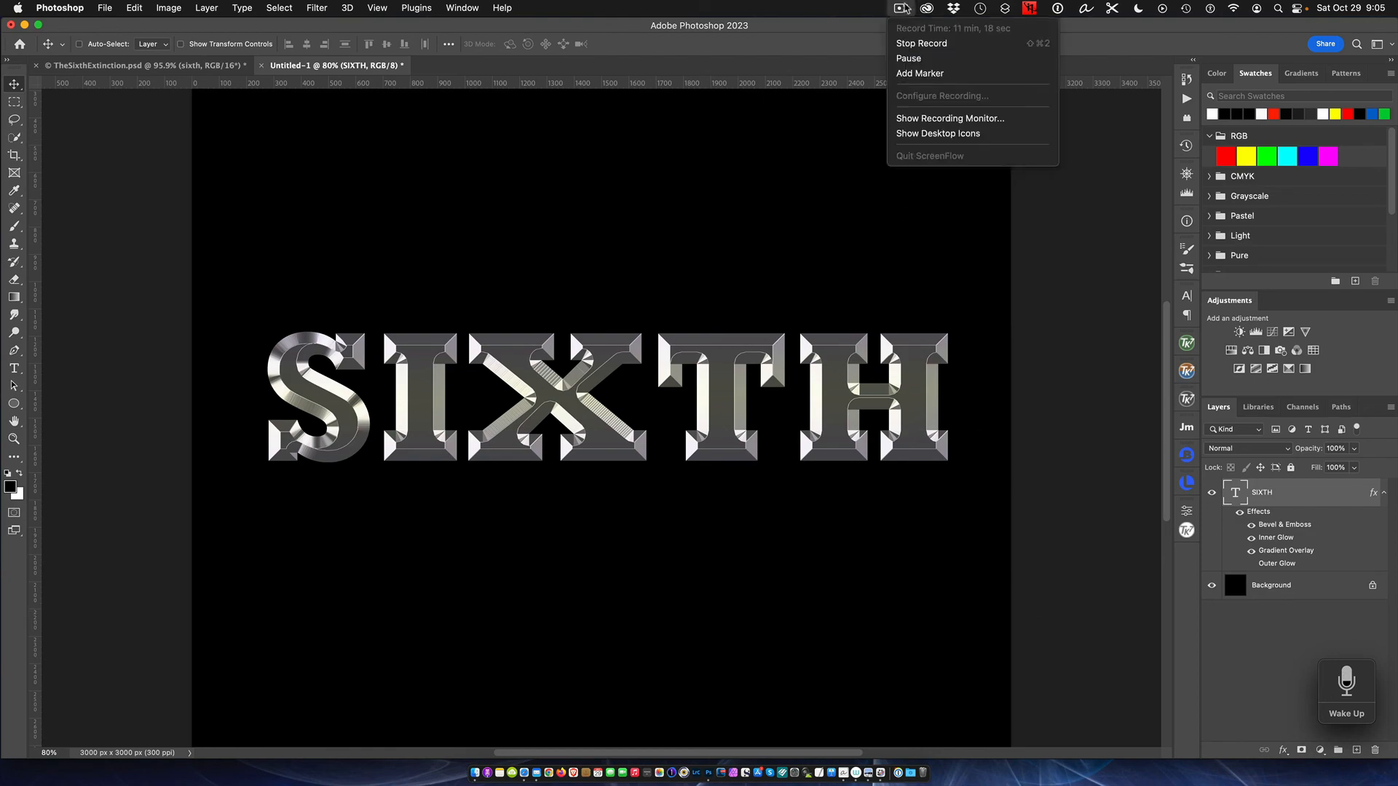
click(920, 44)
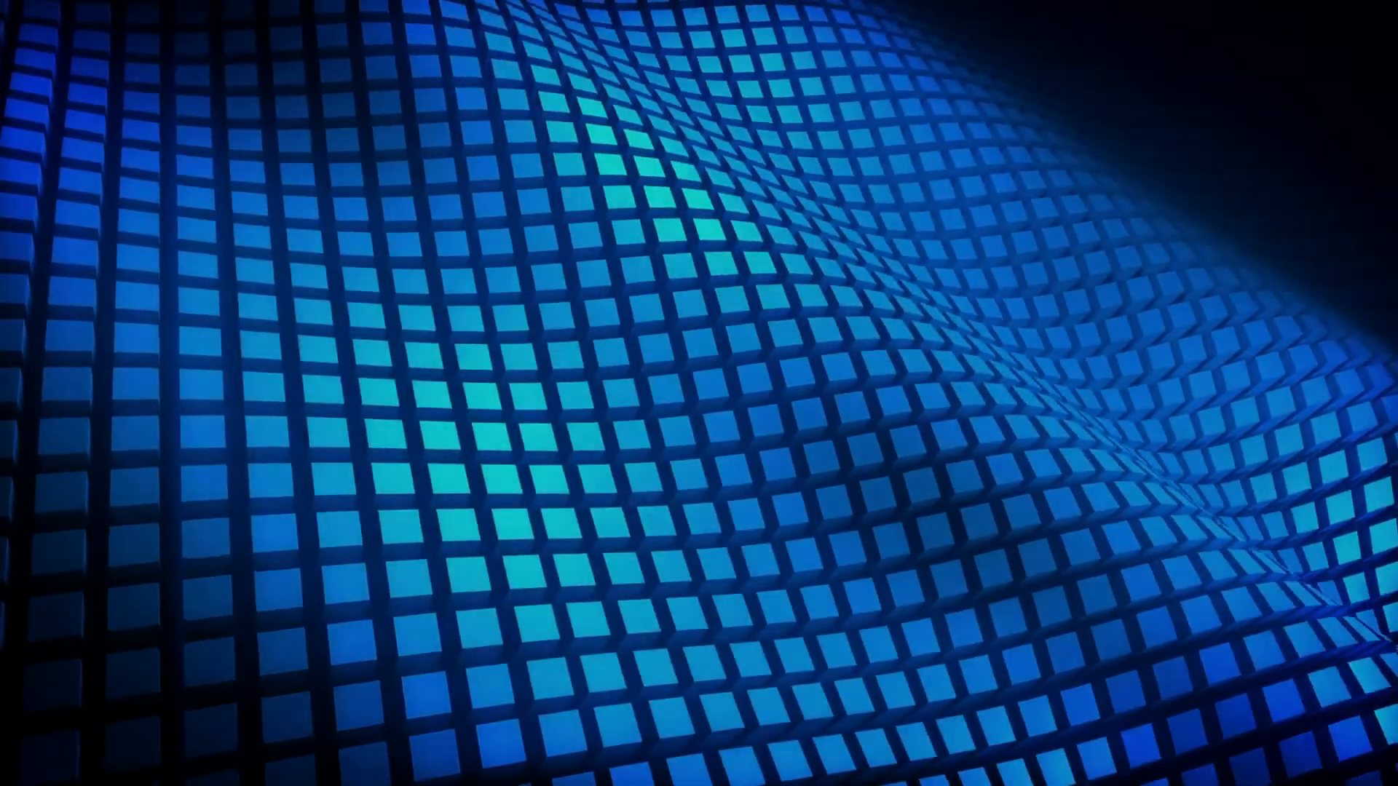